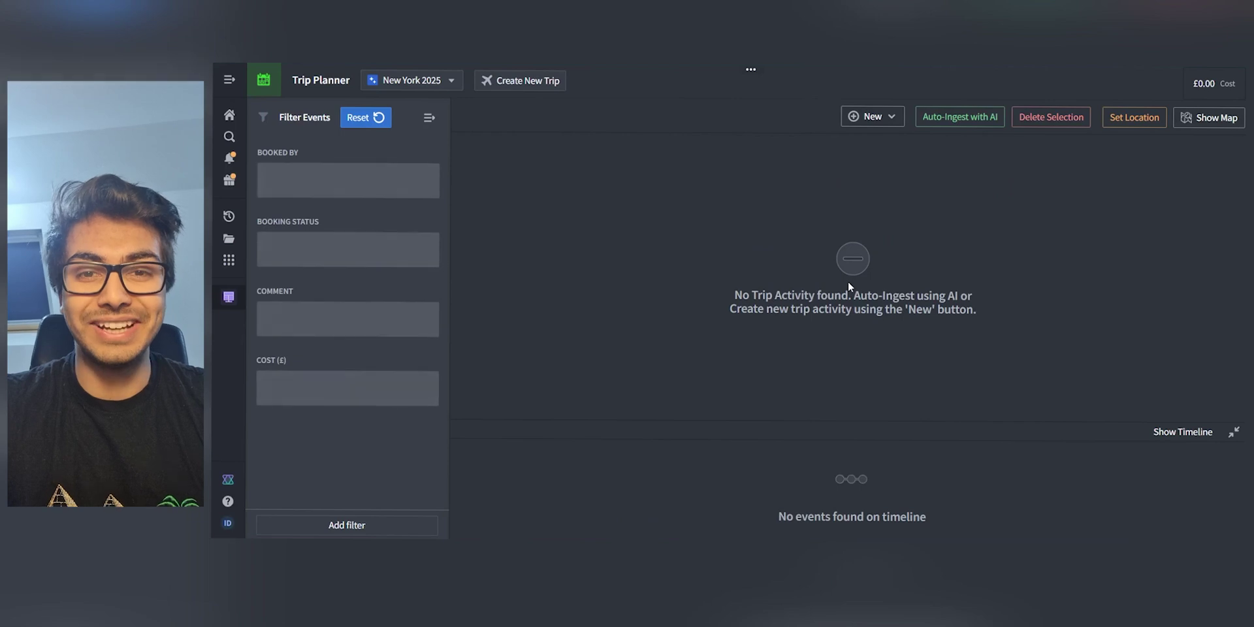
Switch to the Madrid trip, show its locations on the map, and start a new event.
click(395, 79)
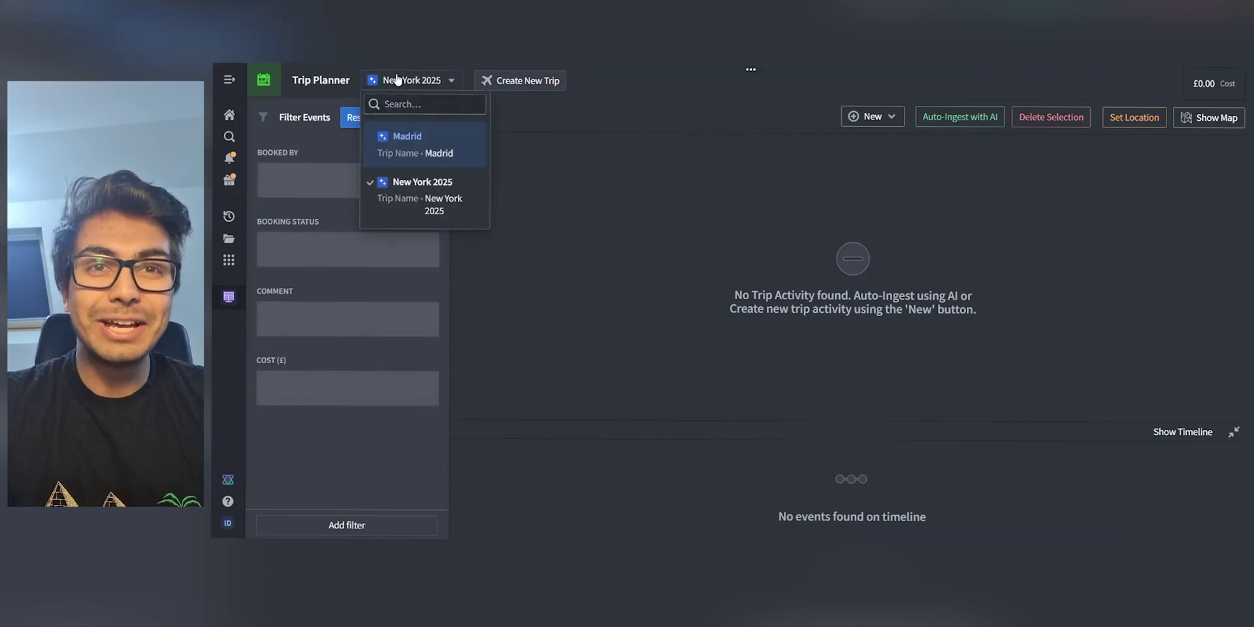
click(416, 147)
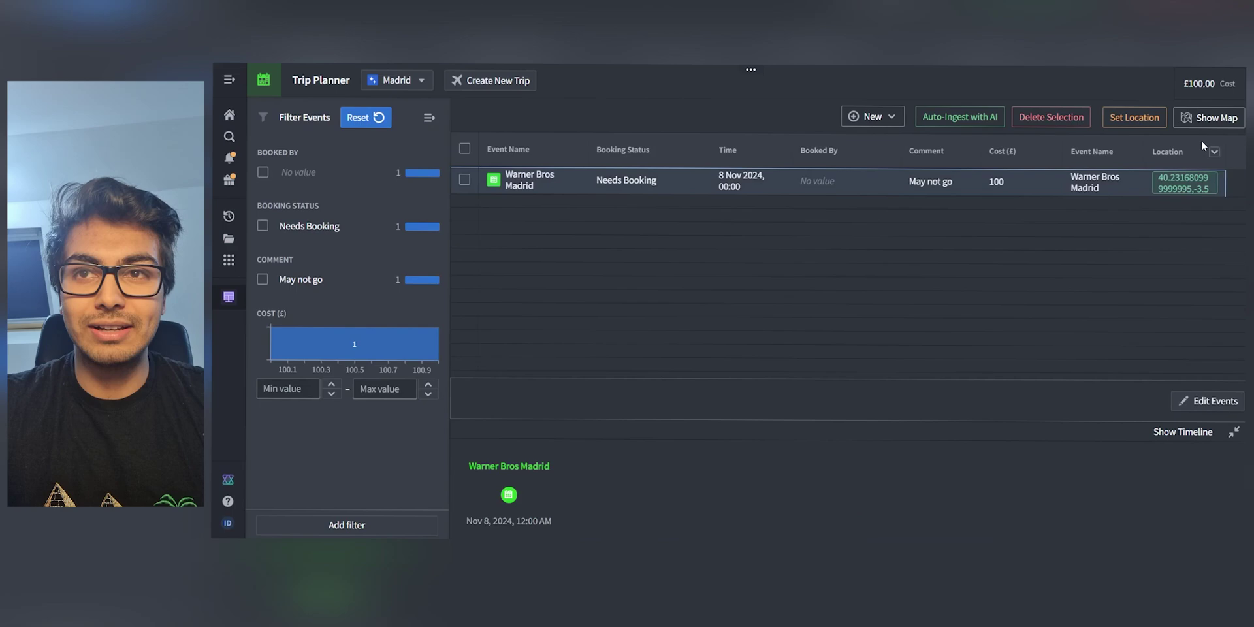
click(1193, 116)
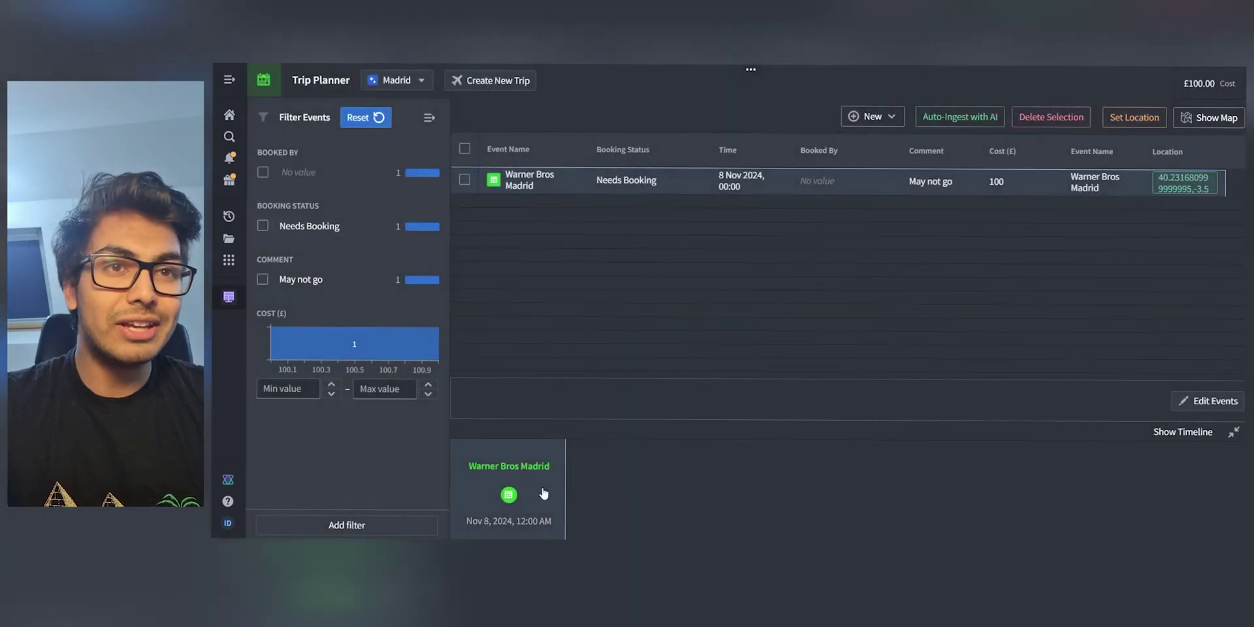
click(878, 116)
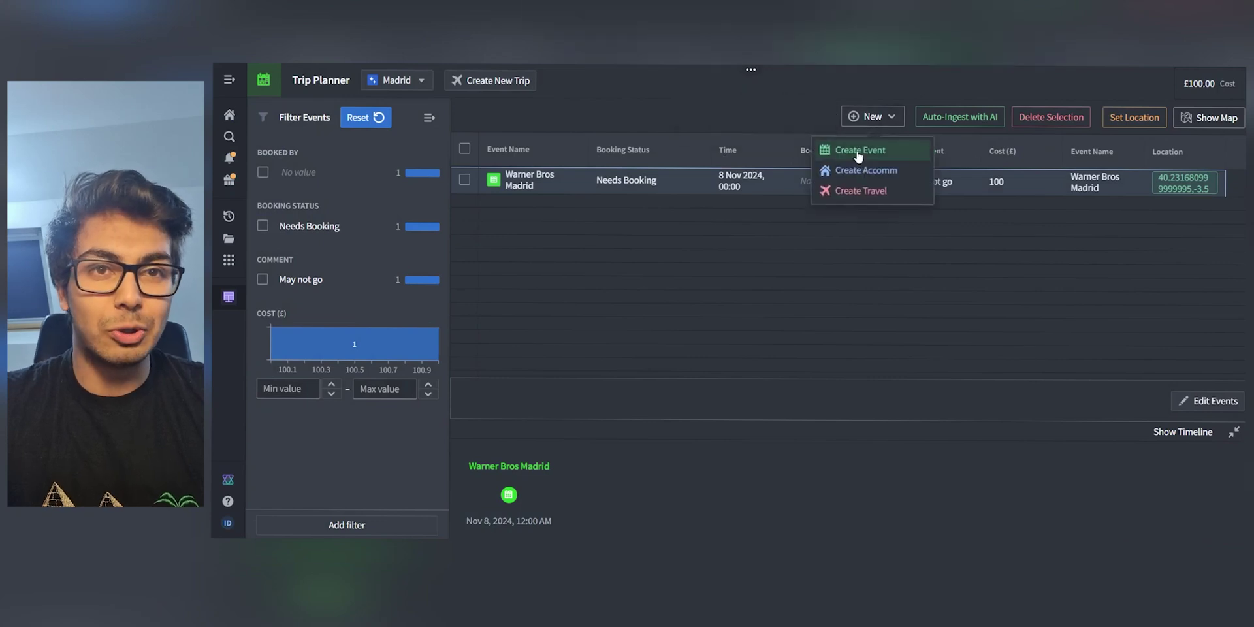
click(855, 150)
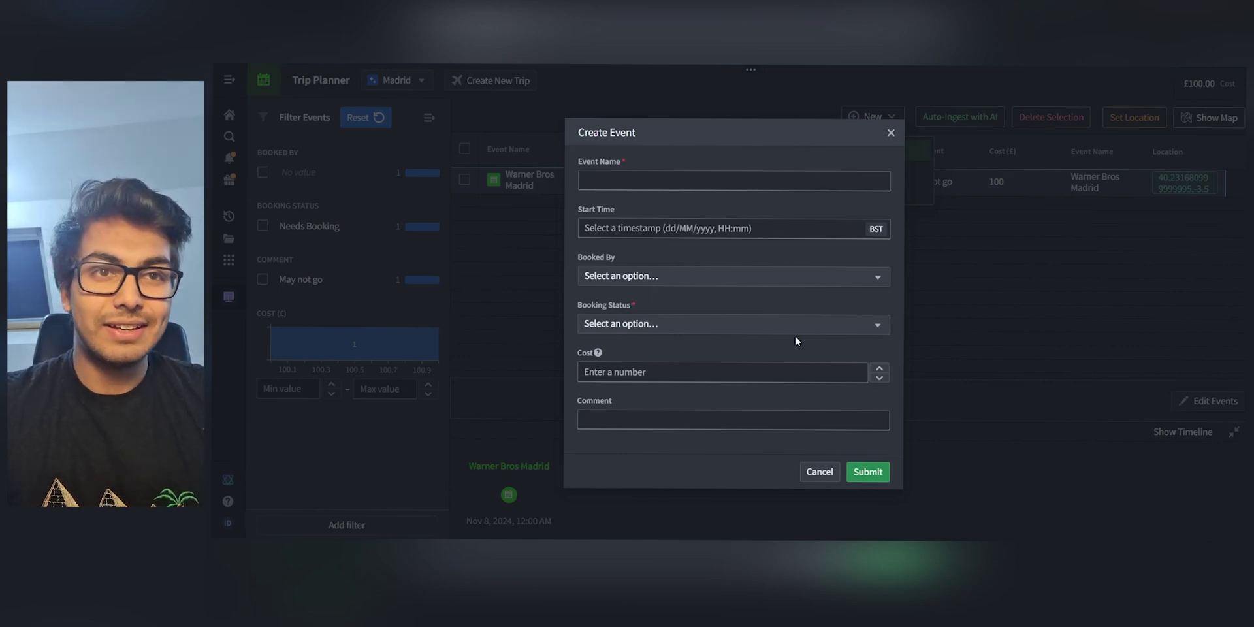
Discard the blank event form and open Auto-Ingest with AI.
click(890, 133)
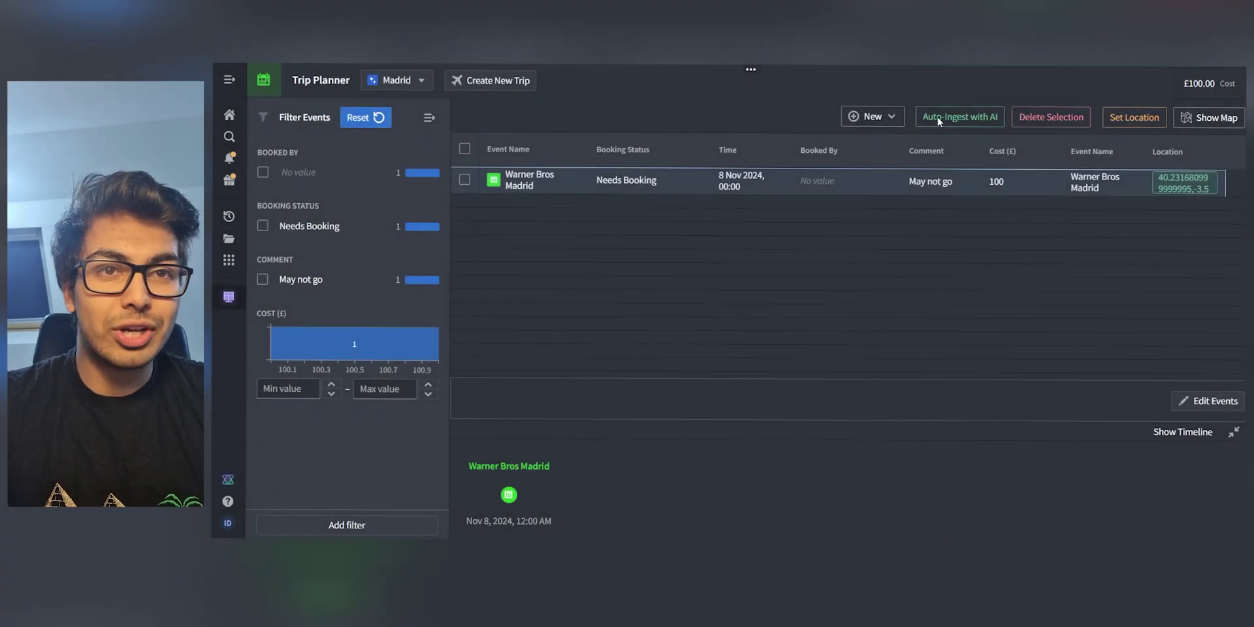
click(994, 126)
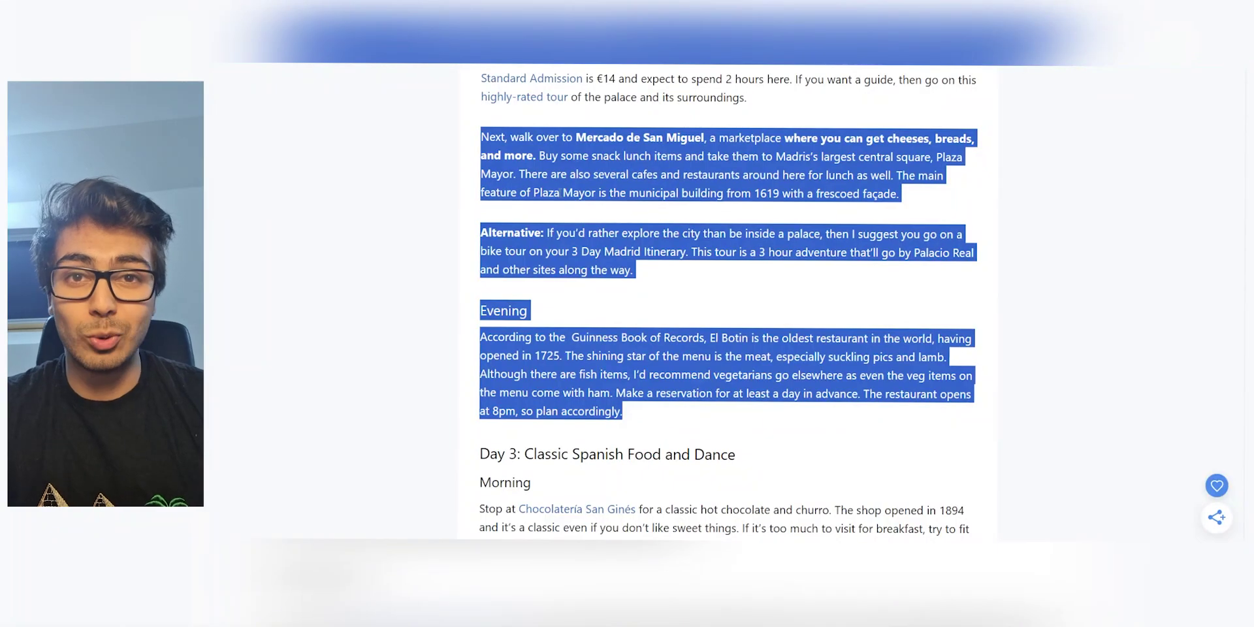
scroll(560, 191, up, 1)
scroll(733, 218, up, 1)
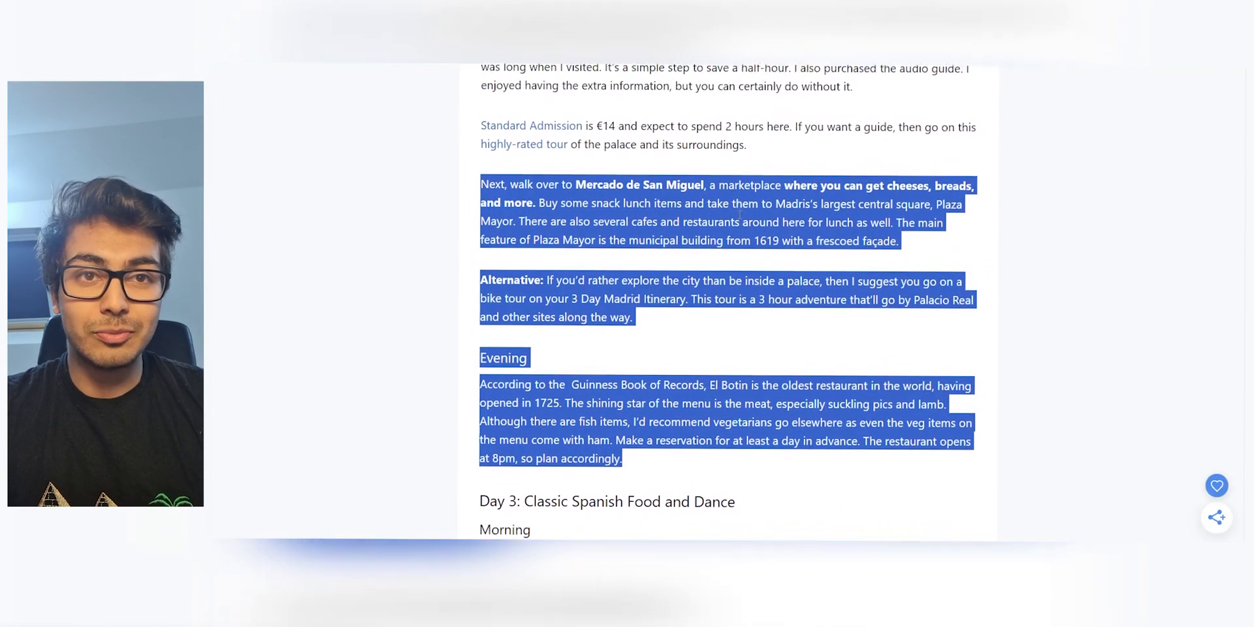
scroll(740, 213, down, 1)
scroll(728, 301, up, 1)
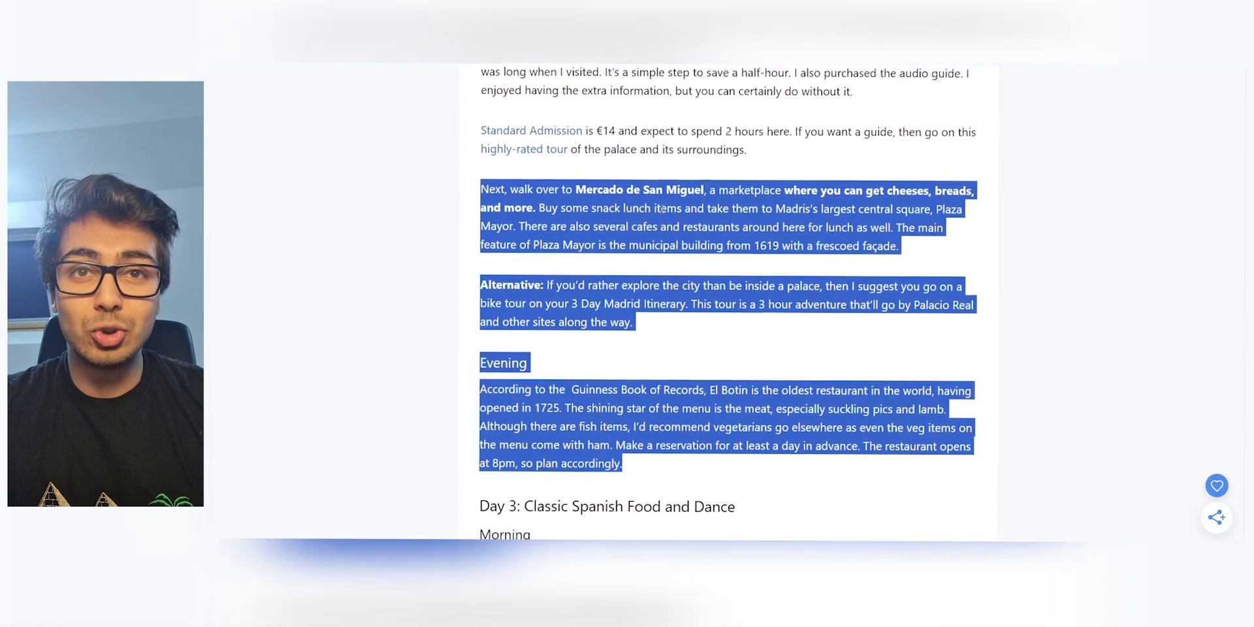
scroll(728, 300, down, 1)
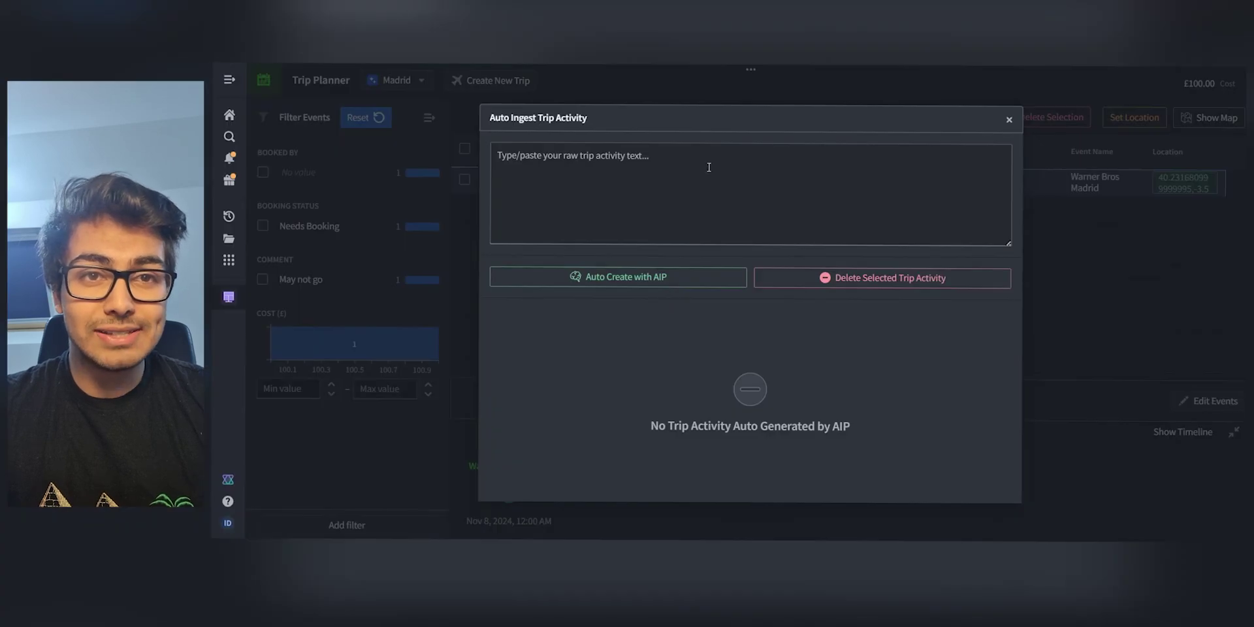
Paste the blog's Madrid day plan, Mercado de San Miguel to El Botin, into the ingest box.
click(709, 168)
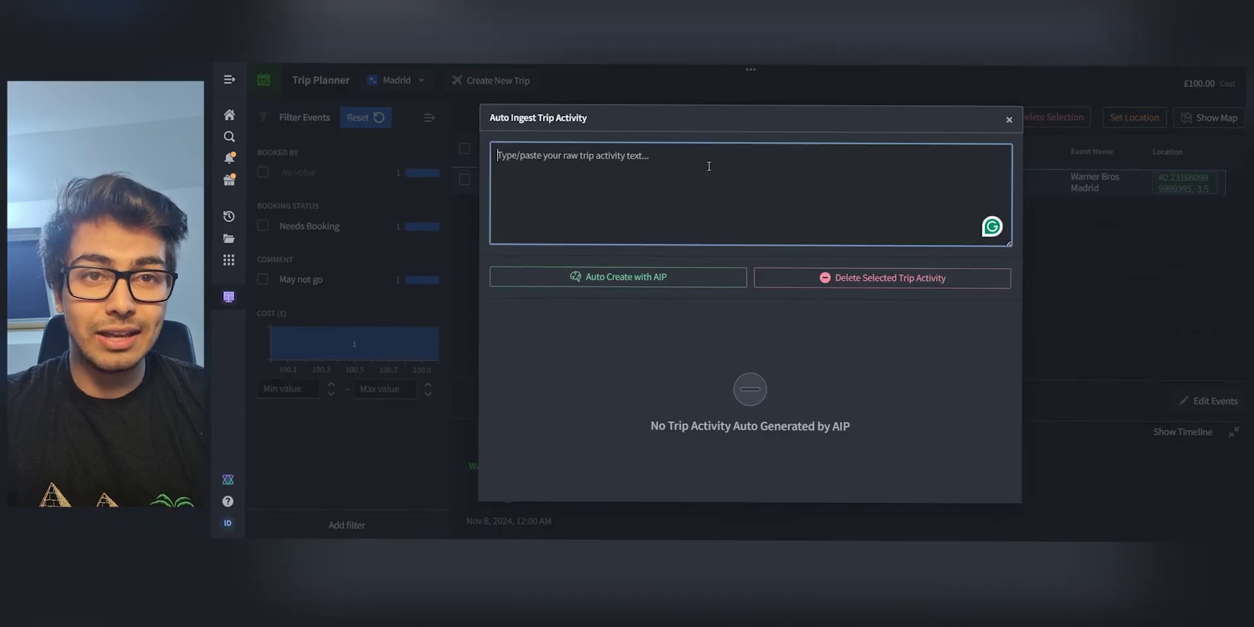
text(Next, walk over to Mercado de San Miguel, a marketplace where you can get cheeses, breads, and more. Buy some snack lunch items and take them to Madris's largest central square, Plaza Mayor. There are also several cafes and restaurants around here for lunch as well. The main feature of Plaza Mayor is the municipal building from 1619 with a frescoed façade.  Alternative: If you'd rather explore the city than be inside a palace, then I suggest you go on a bike tour on your 3 Day Madrid Itinerary. This tour is a 3 hour adventure that'll go by Palacio Real and other sites along the way.  Evening According to the  Guinness Book of Records, El Botin is the oldest restaurant in the world, having opened in 1725. The shining star of the menu is the meat, especially suckling pics and lamb. Although there are fish items, I'd recommend vegetarians go elsewhere as even the veg items on the menu come with ham. Make a reservation for at least a day in advance. The restaurant opens at 8pm, so plan accordingly.)
scroll(692, 219, up, 3)
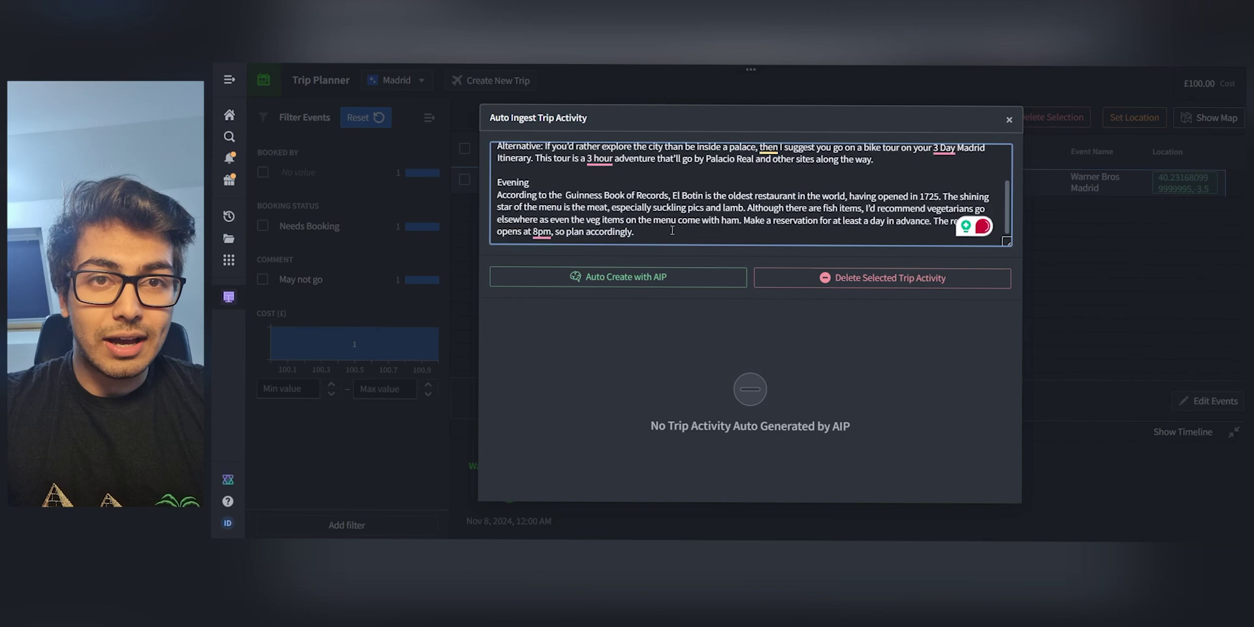
scroll(673, 229, down, 3)
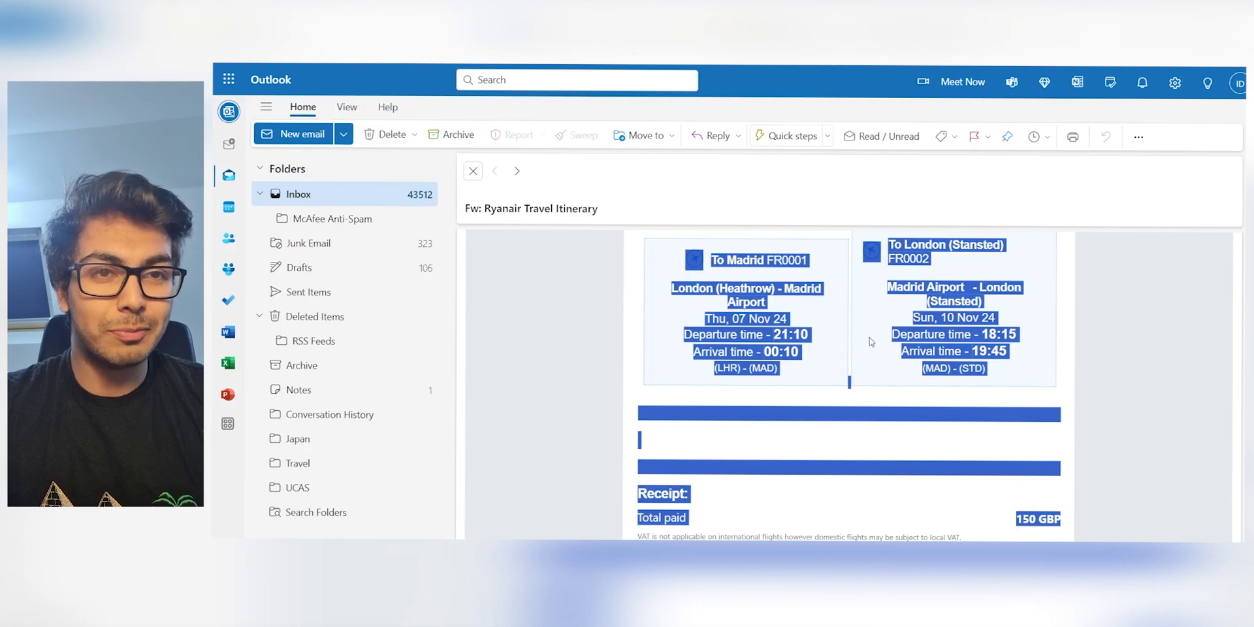
scroll(1000, 370, up, 1)
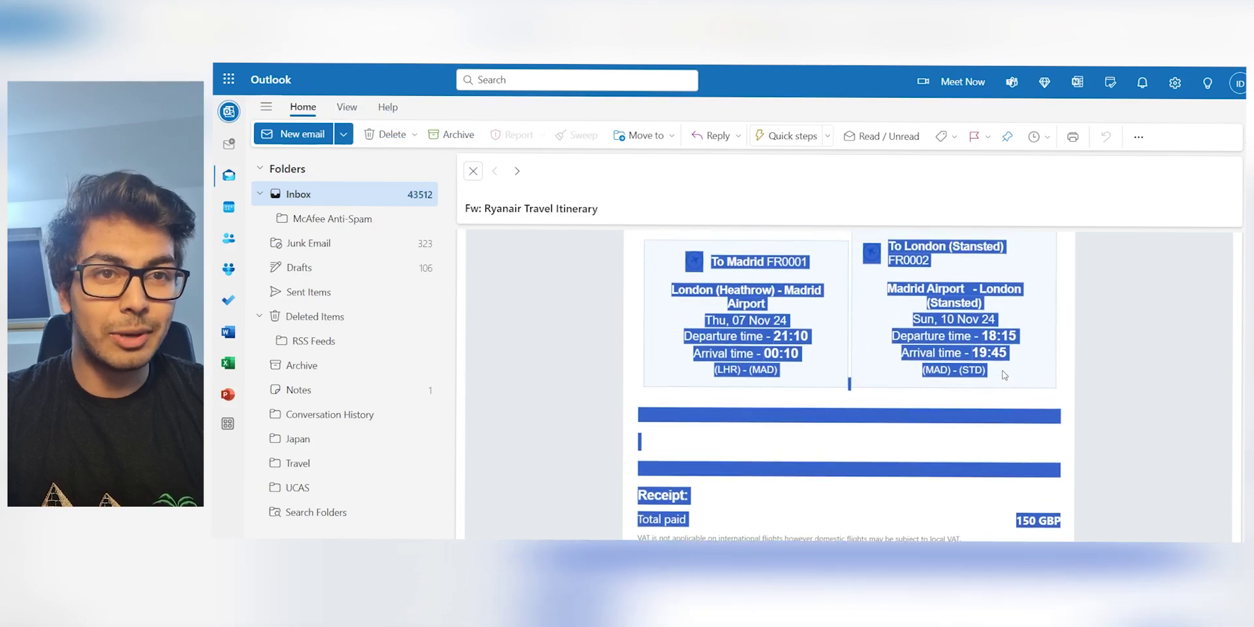
scroll(668, 303, down, 1)
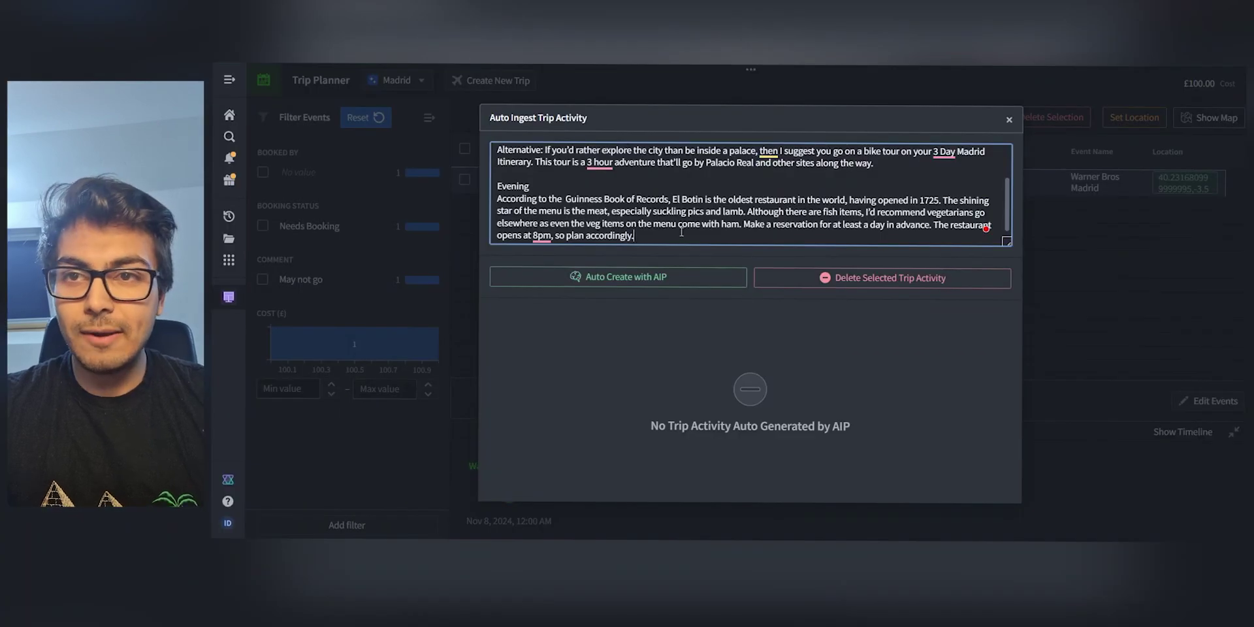
Append the copied Ryanair flight itinerary to the ingest text.
key(ctrl+v)
scroll(681, 228, up, 2)
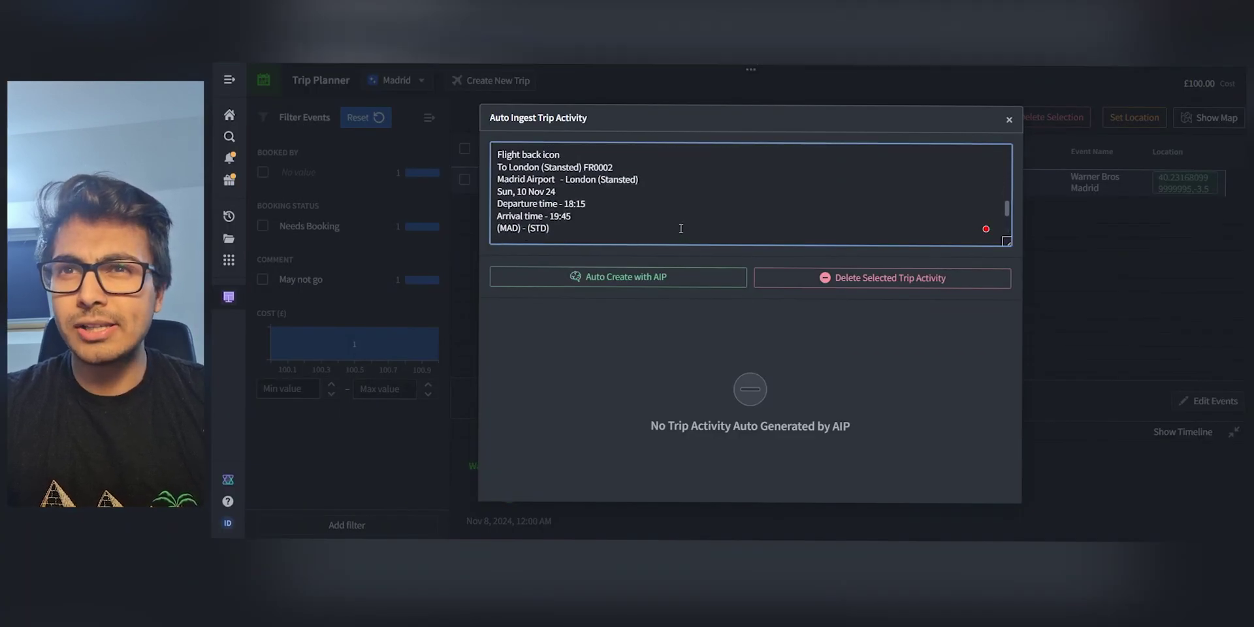
scroll(681, 228, up, 4)
scroll(681, 229, down, 5)
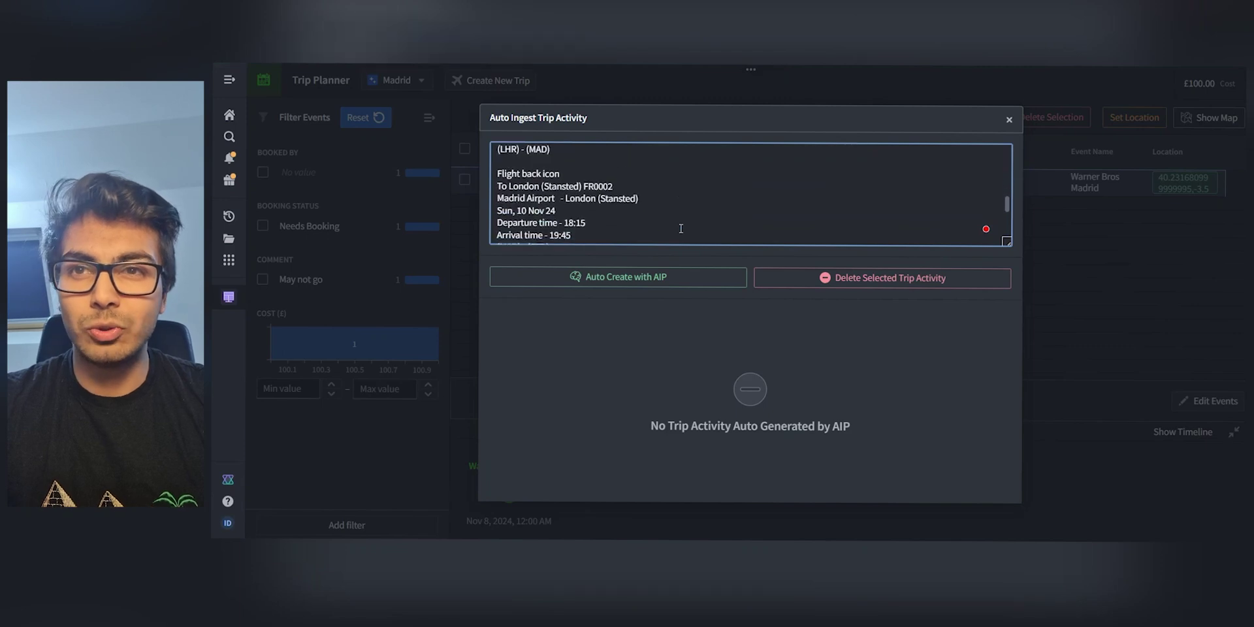
Run Auto Create with AIP and review the generated Madrid activities and flights.
click(653, 282)
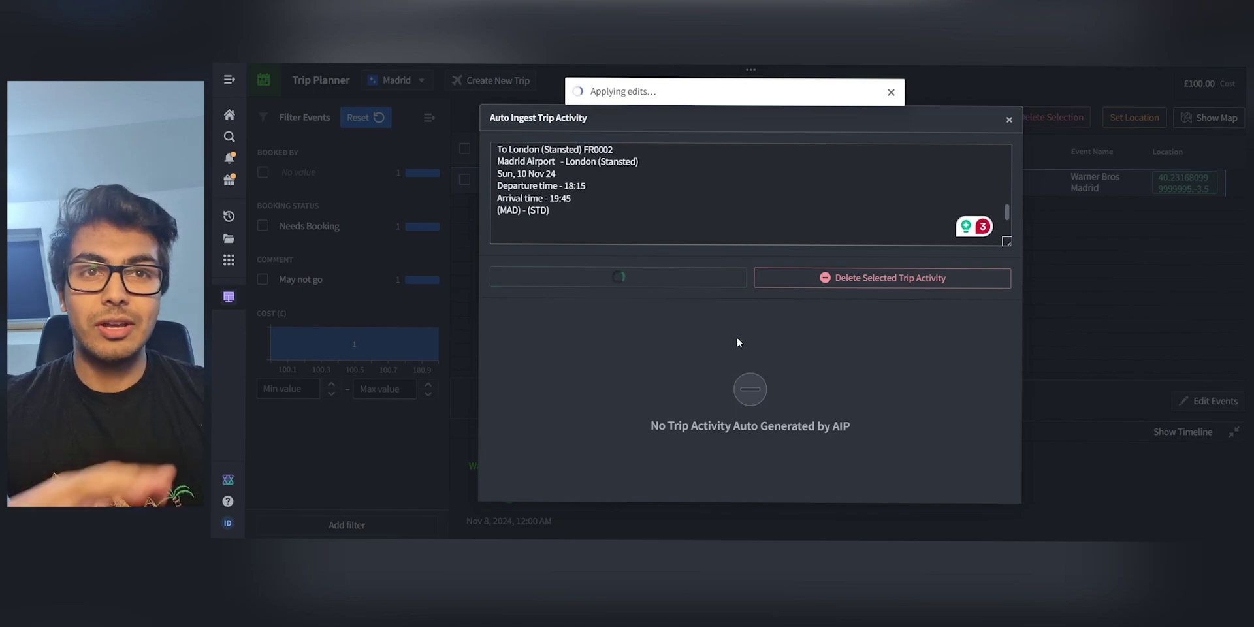
scroll(724, 190, up, 5)
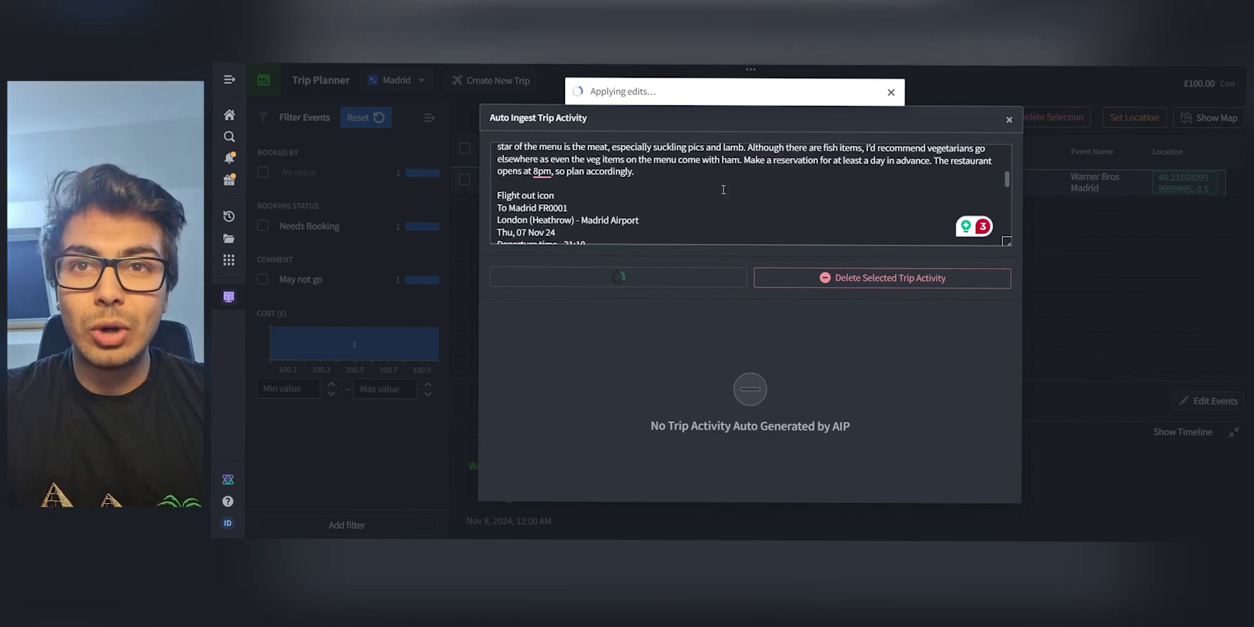
scroll(724, 189, up, 3)
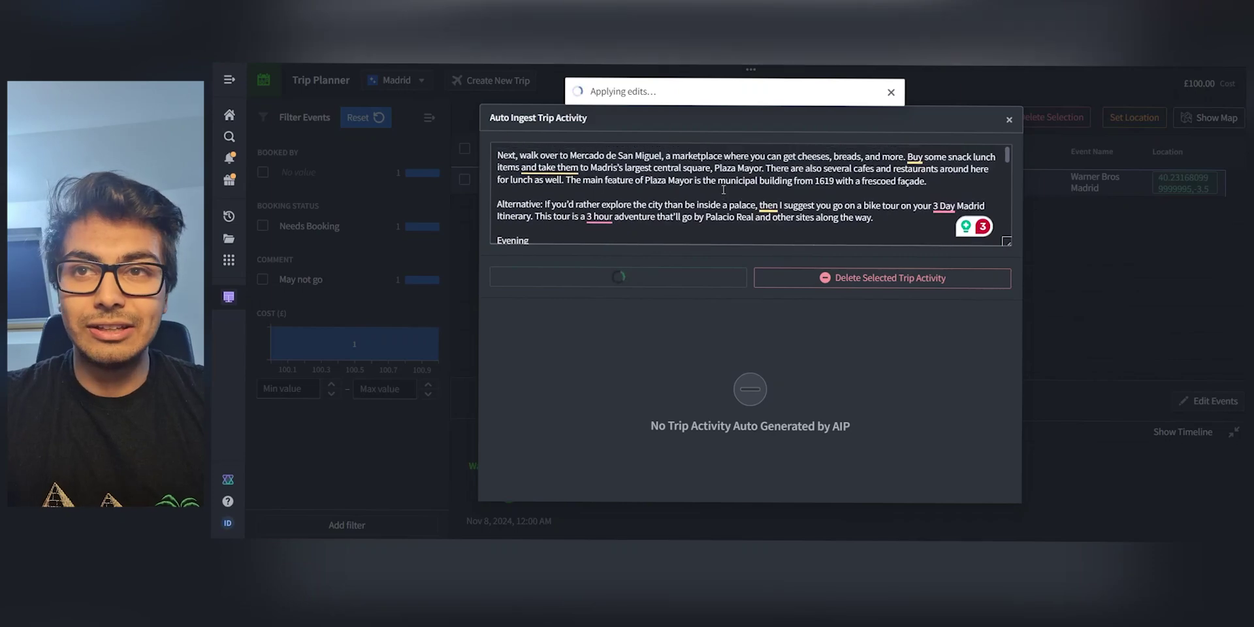
scroll(724, 190, down, 8)
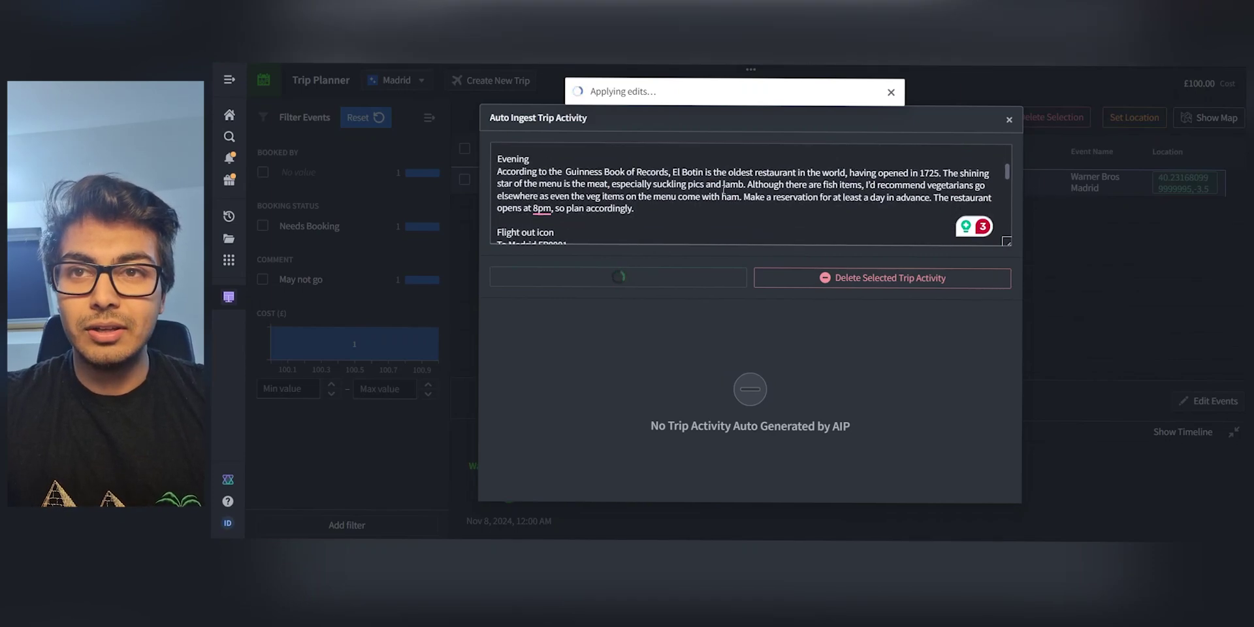
scroll(724, 189, down, 3)
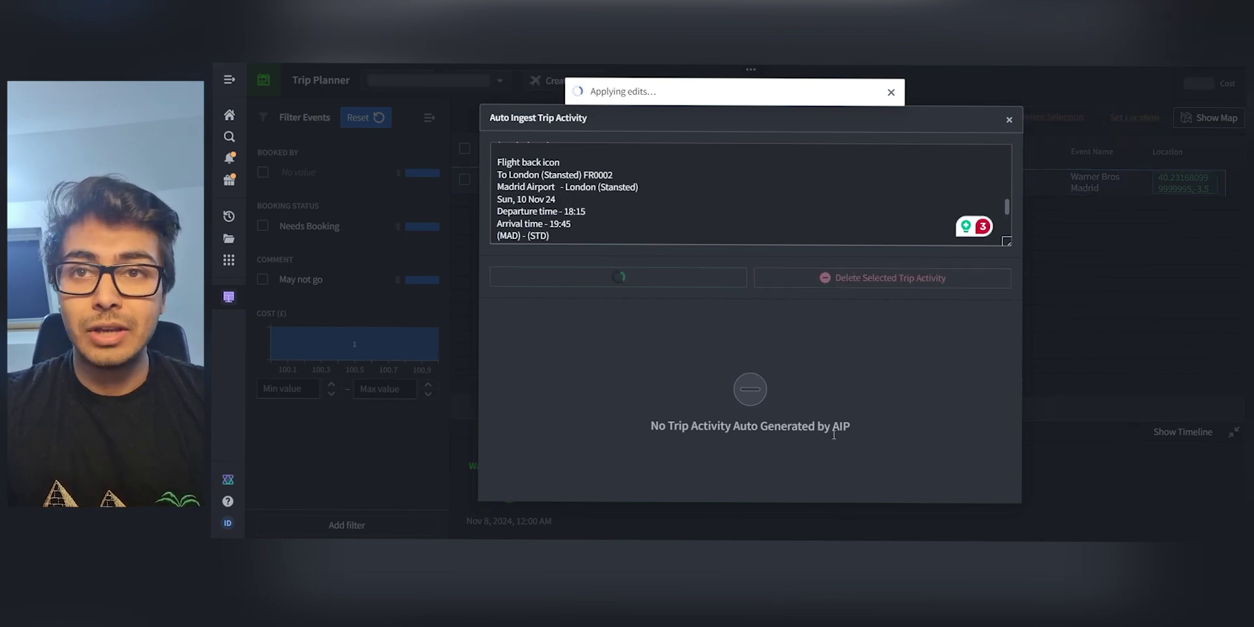
scroll(789, 431, down, 1)
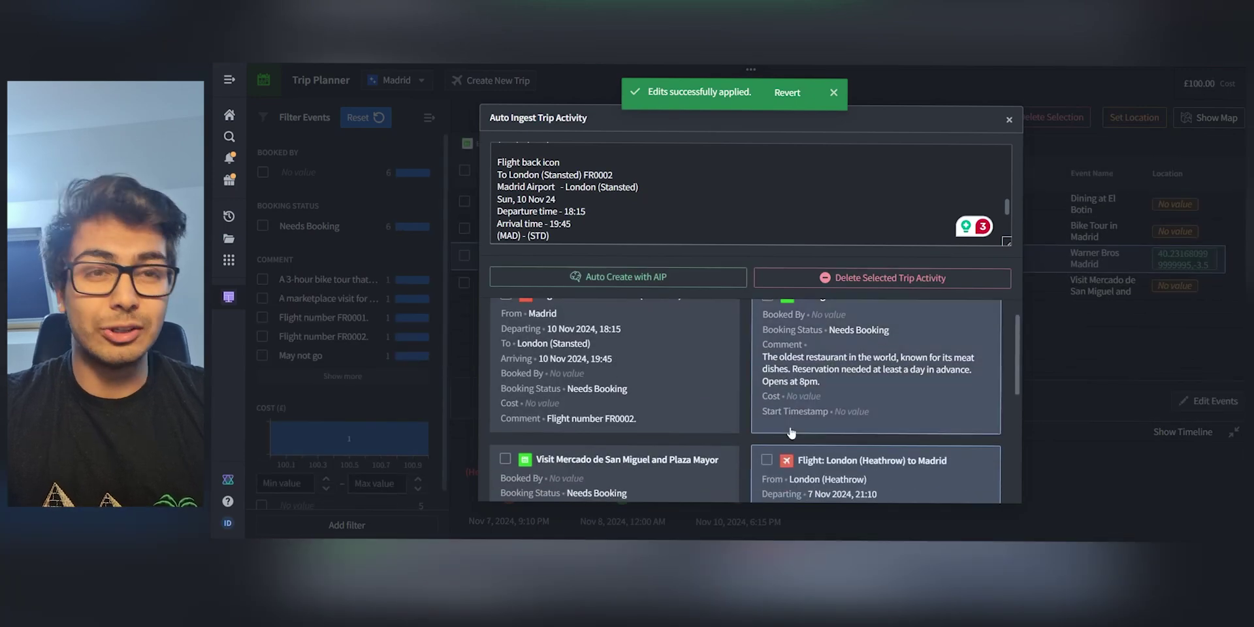
Delete the generated Bike Tour in Madrid activity, keeping the Mercado visit, El Botin dinner and flights.
scroll(790, 428, down, 3)
scroll(790, 431, down, 3)
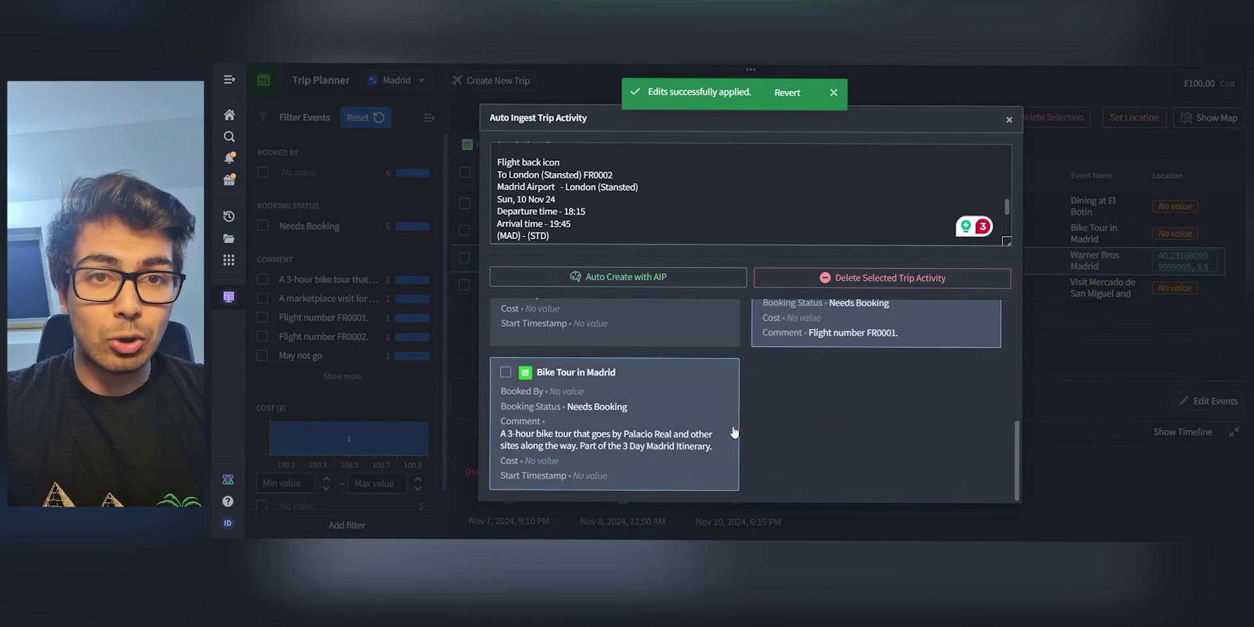
click(505, 372)
scroll(719, 385, up, 1)
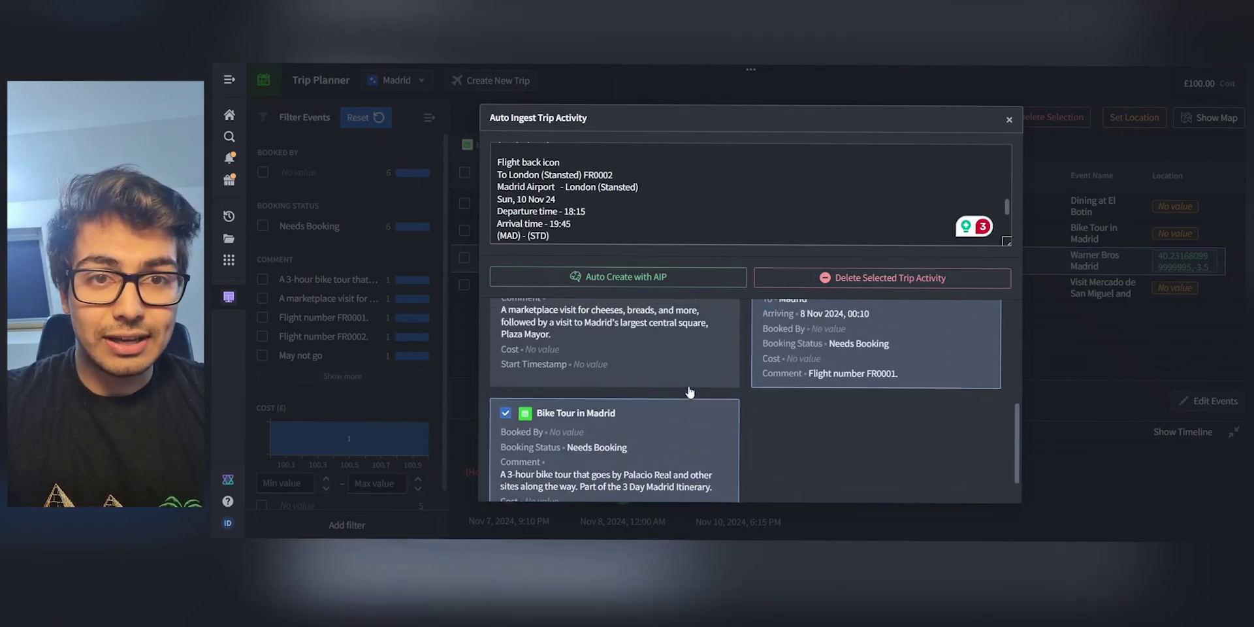
click(802, 286)
scroll(751, 425, down, 1)
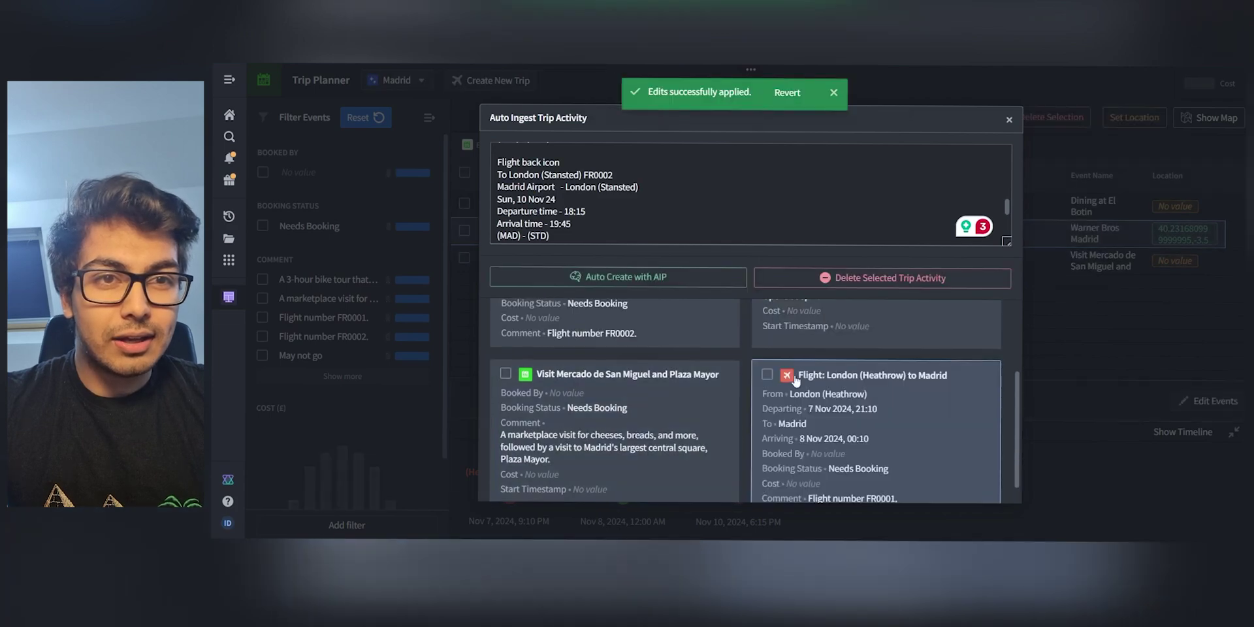
Close auto-ingest and review the Heathrow–Madrid (7 Nov) and Madrid–Stansted (10 Nov) flights.
click(1010, 122)
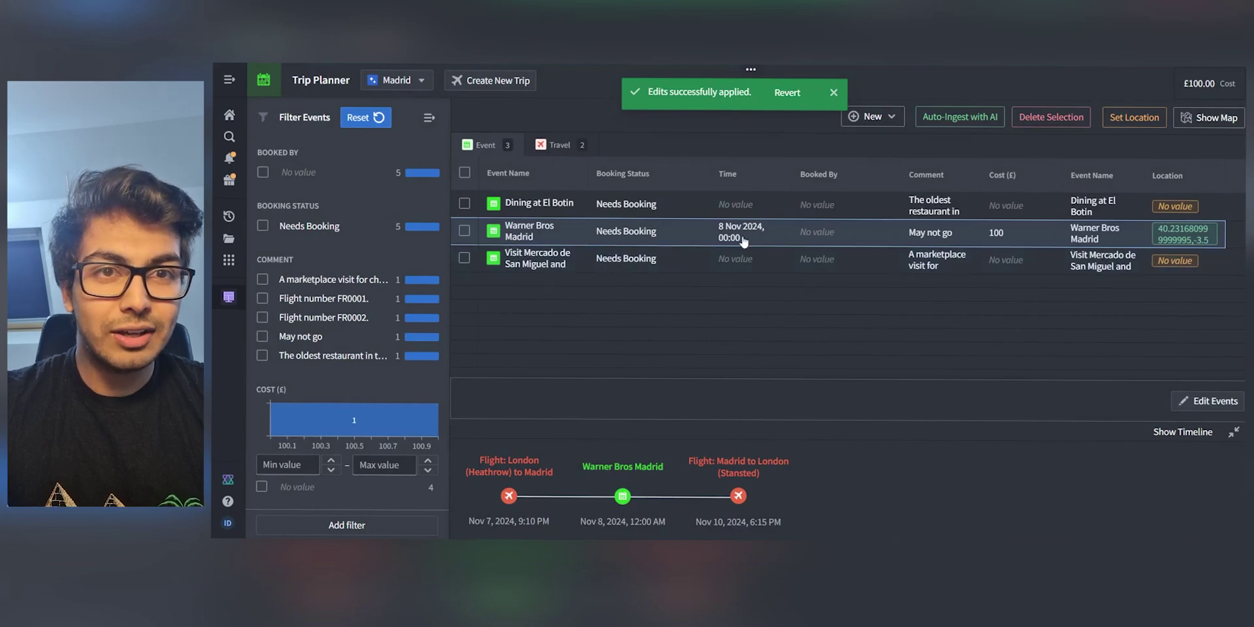
click(554, 151)
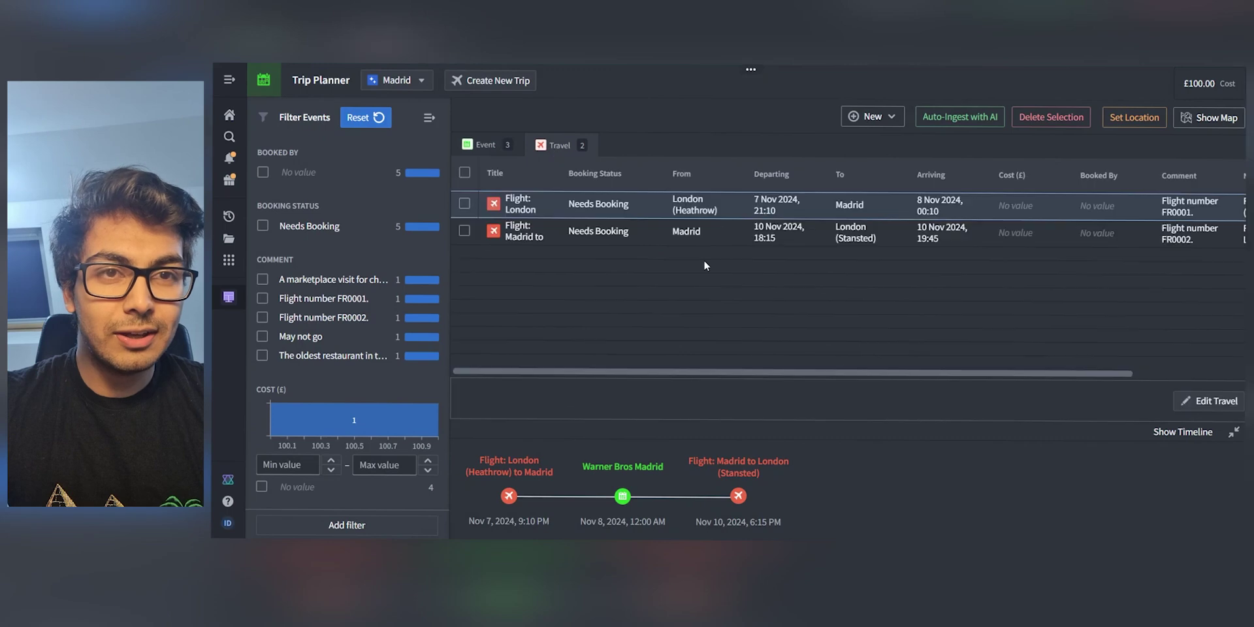
scroll(759, 234, right, 2)
scroll(759, 234, left, 2)
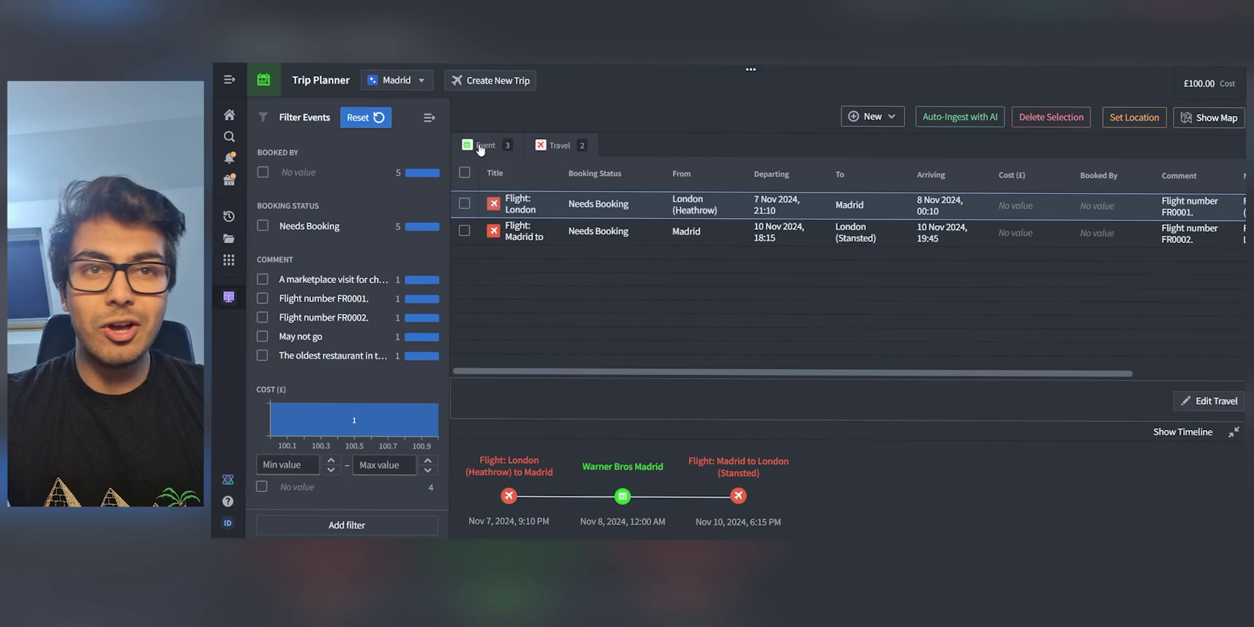
click(872, 116)
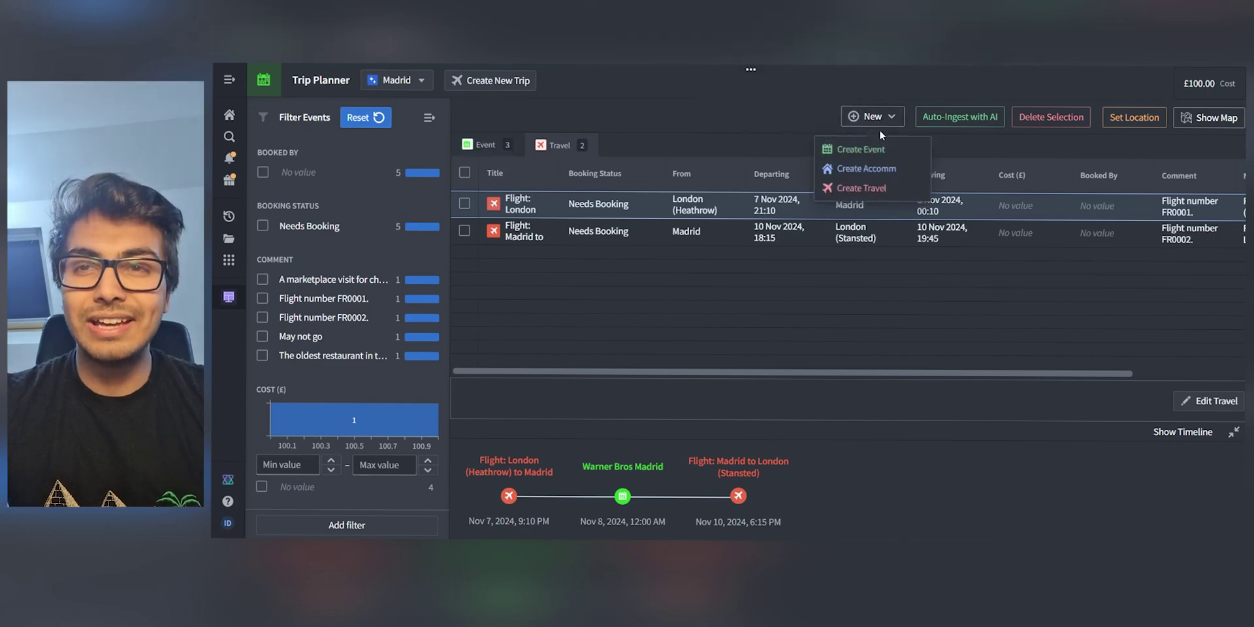
Start a new accommodation named Radisson Red Madrid with booking status Needs Booking.
click(866, 170)
click(644, 173)
text(Radisson Red Madrid)
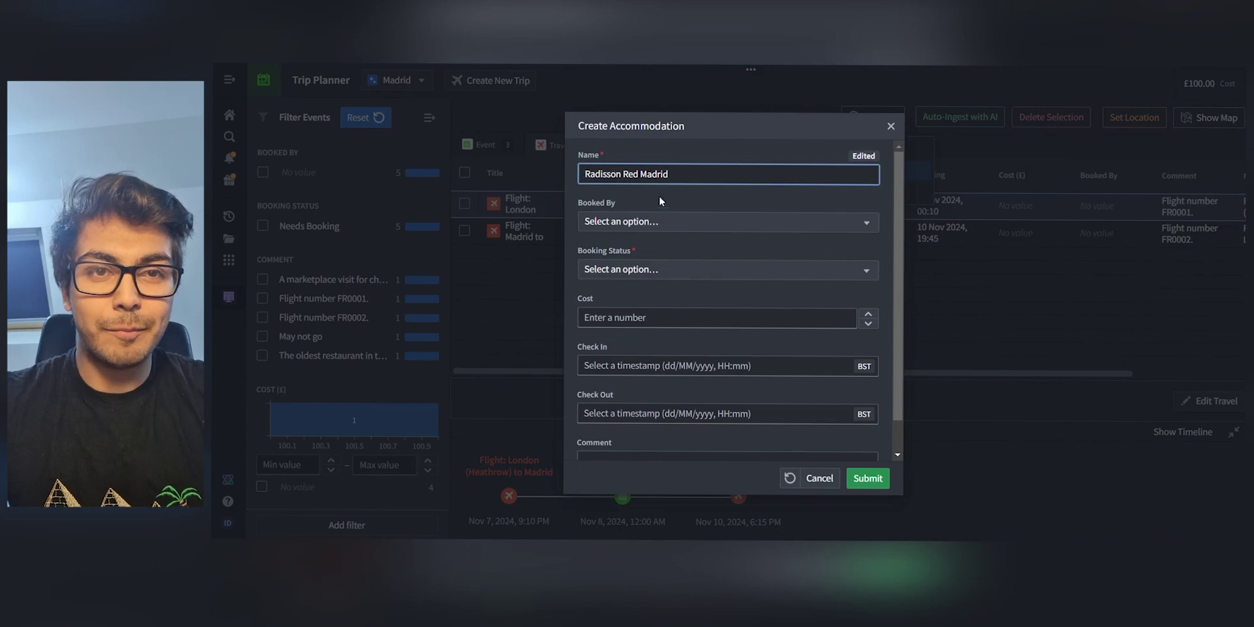
click(654, 224)
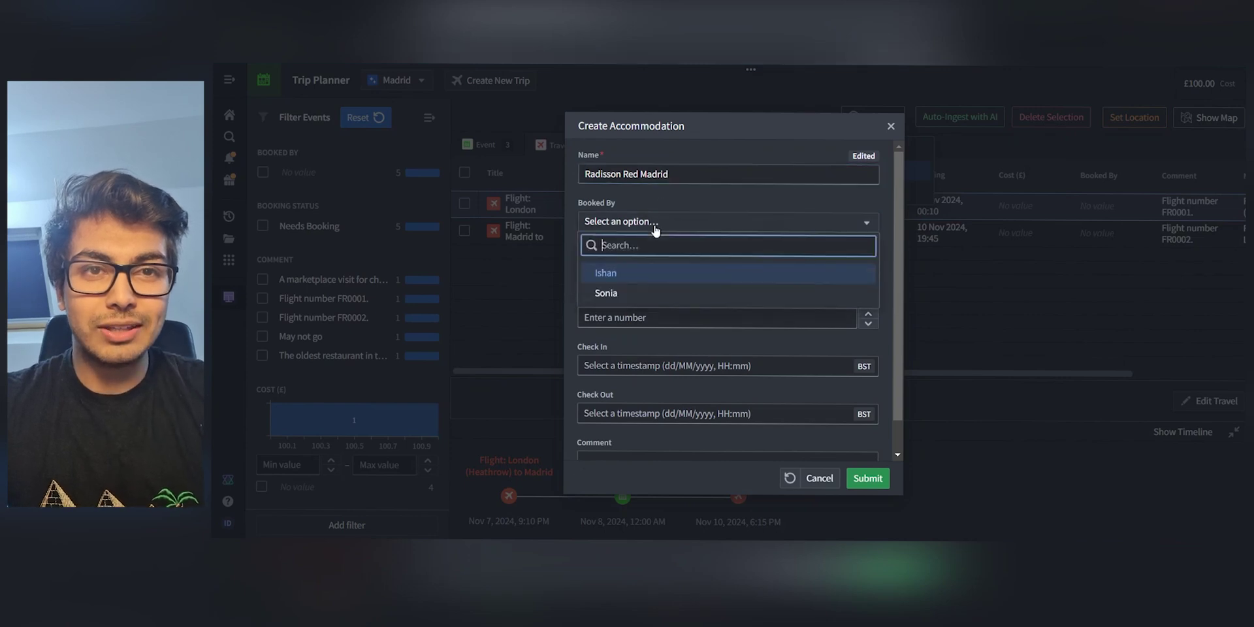
click(641, 202)
click(654, 269)
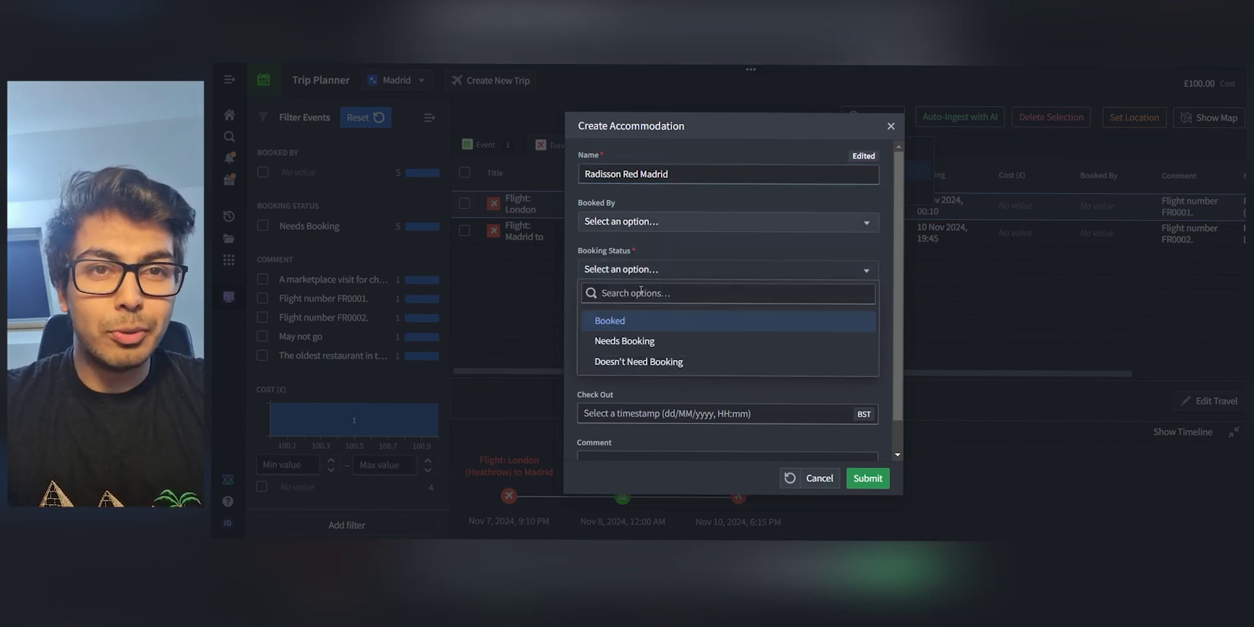
click(644, 341)
click(691, 273)
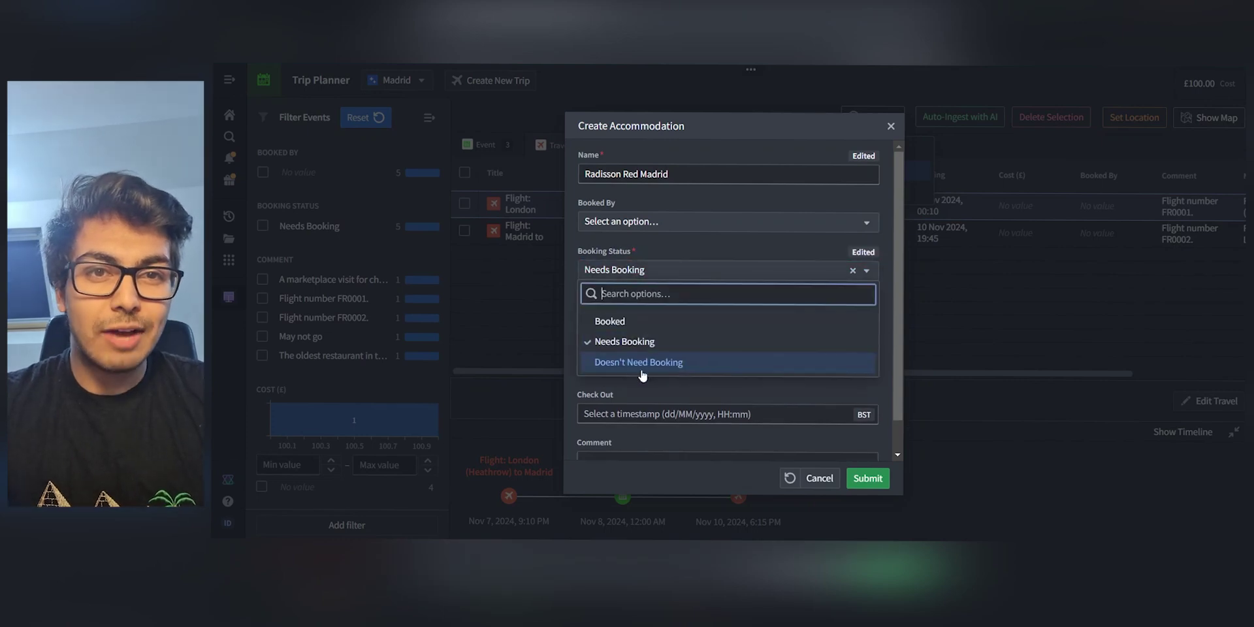
click(700, 245)
Give it cost 150 and check-in 8 Nov 2024, then submit it.
scroll(661, 321, down, 1)
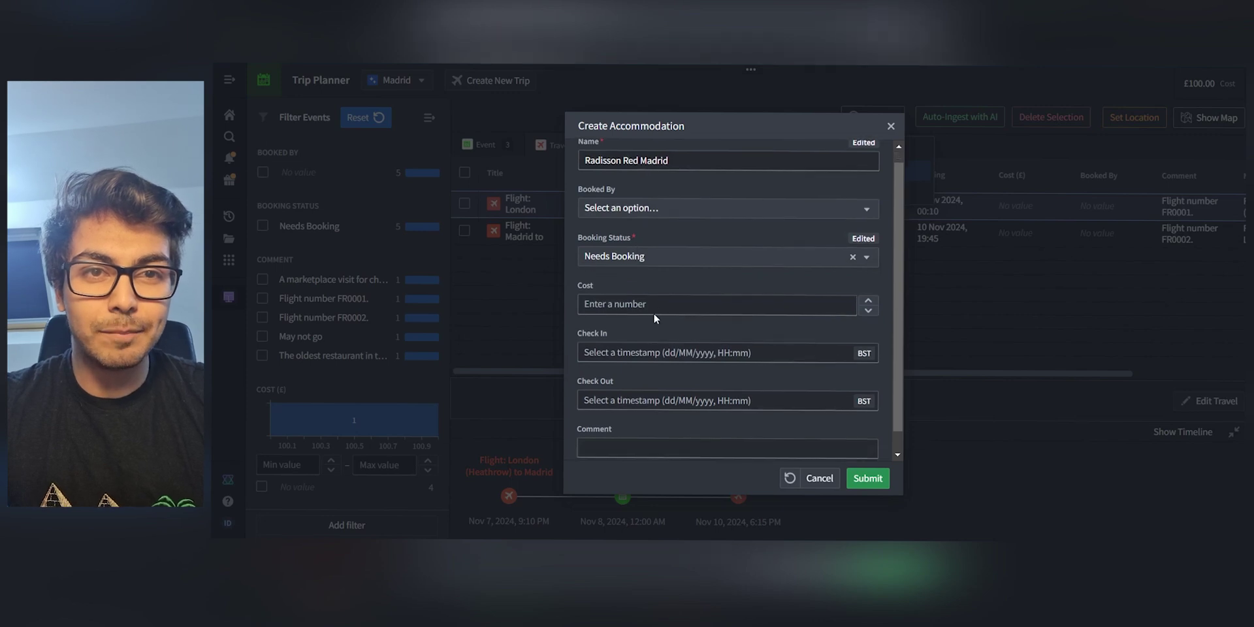
click(656, 311)
text(150)
scroll(653, 310, down, 1)
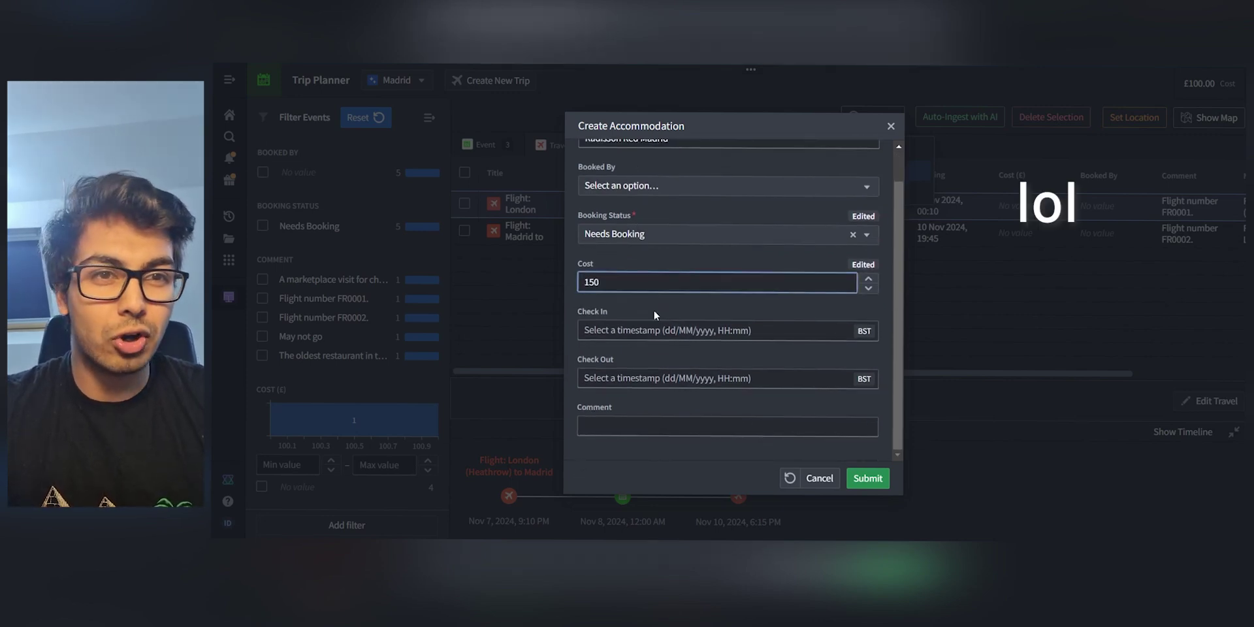
click(651, 331)
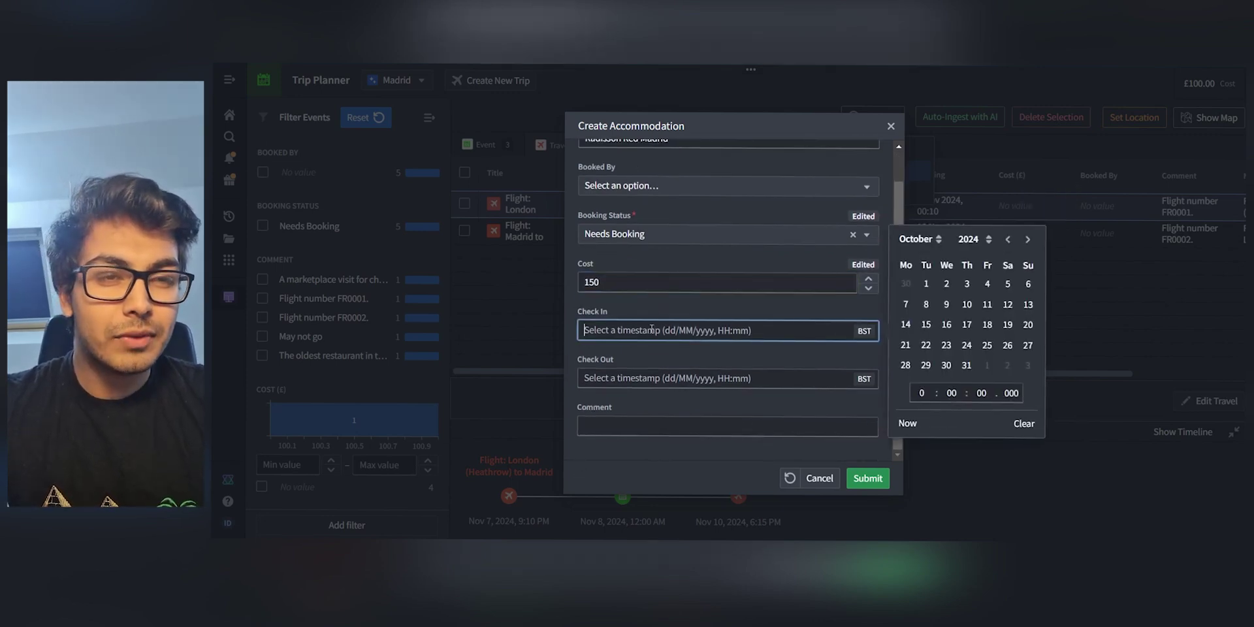
click(1028, 239)
click(987, 304)
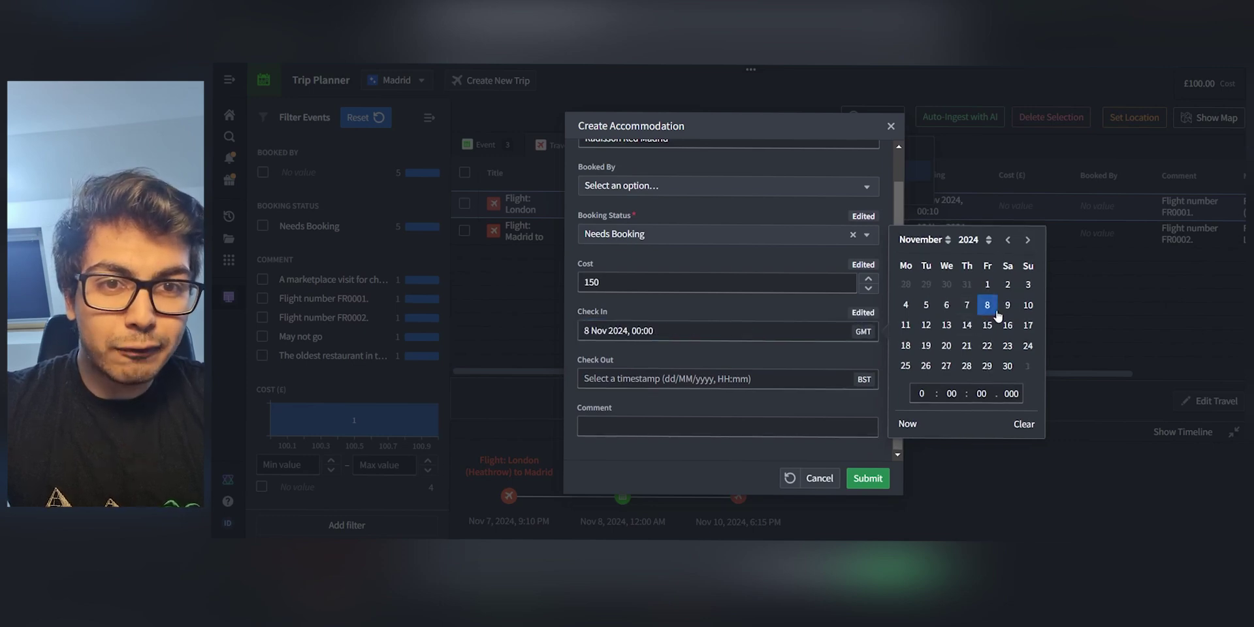
click(707, 261)
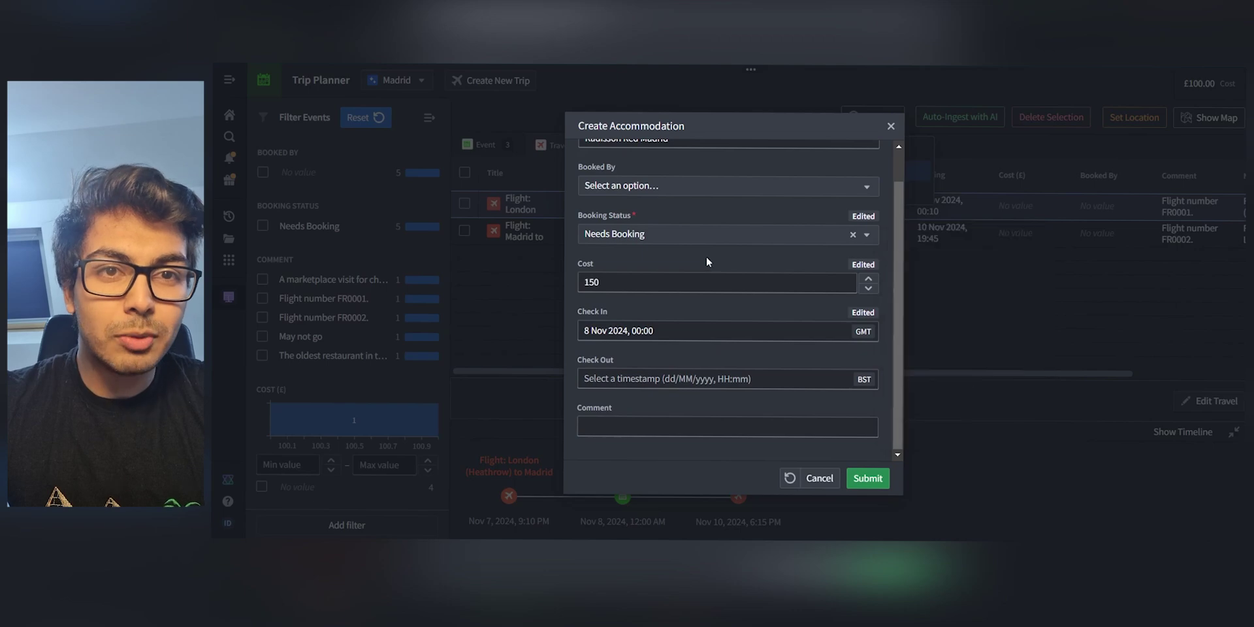
click(863, 476)
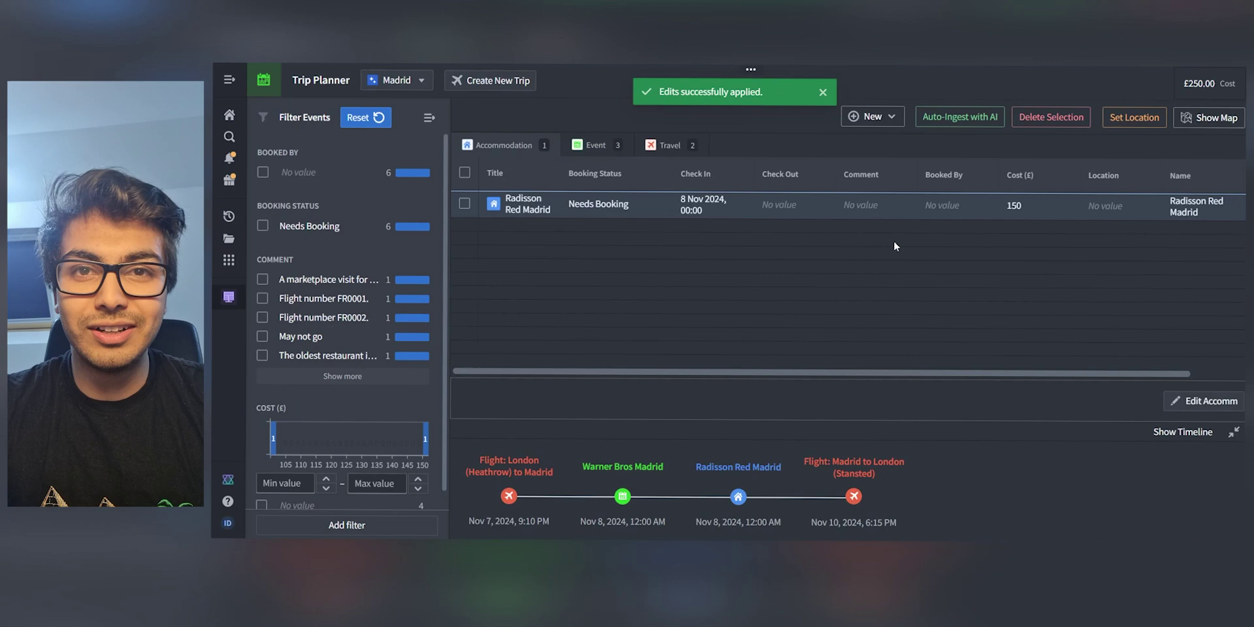
Pin the Radisson Red Madrid's location in Madrid on the map.
click(465, 173)
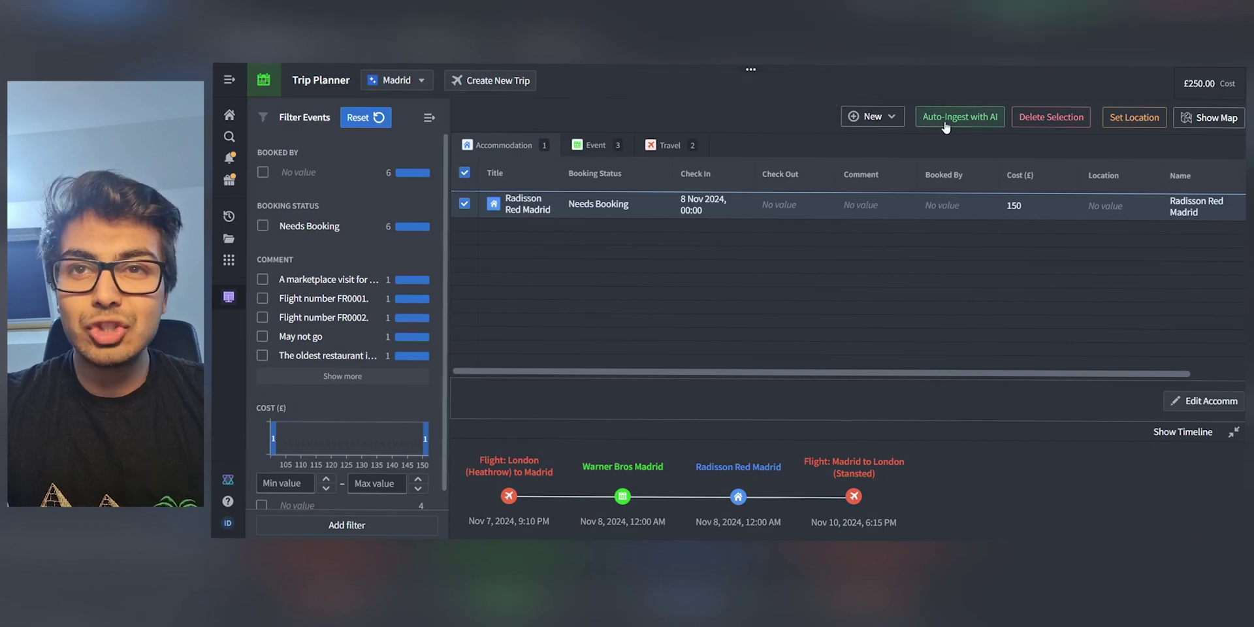
click(1210, 115)
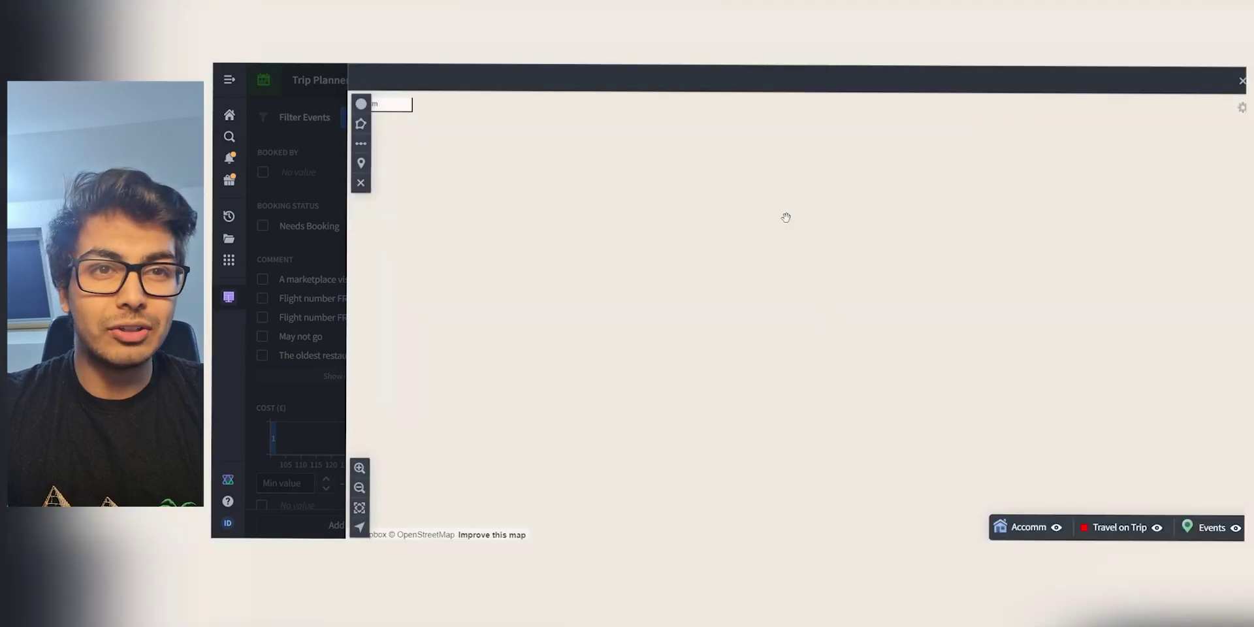
scroll(766, 328, down, 2)
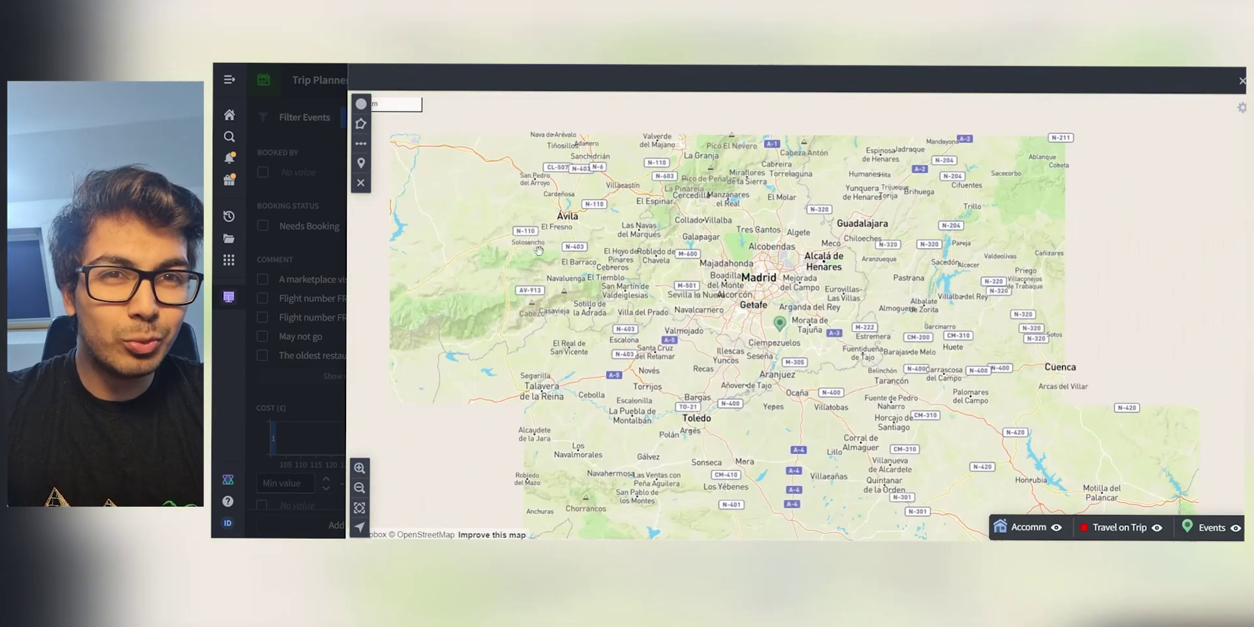
click(311, 272)
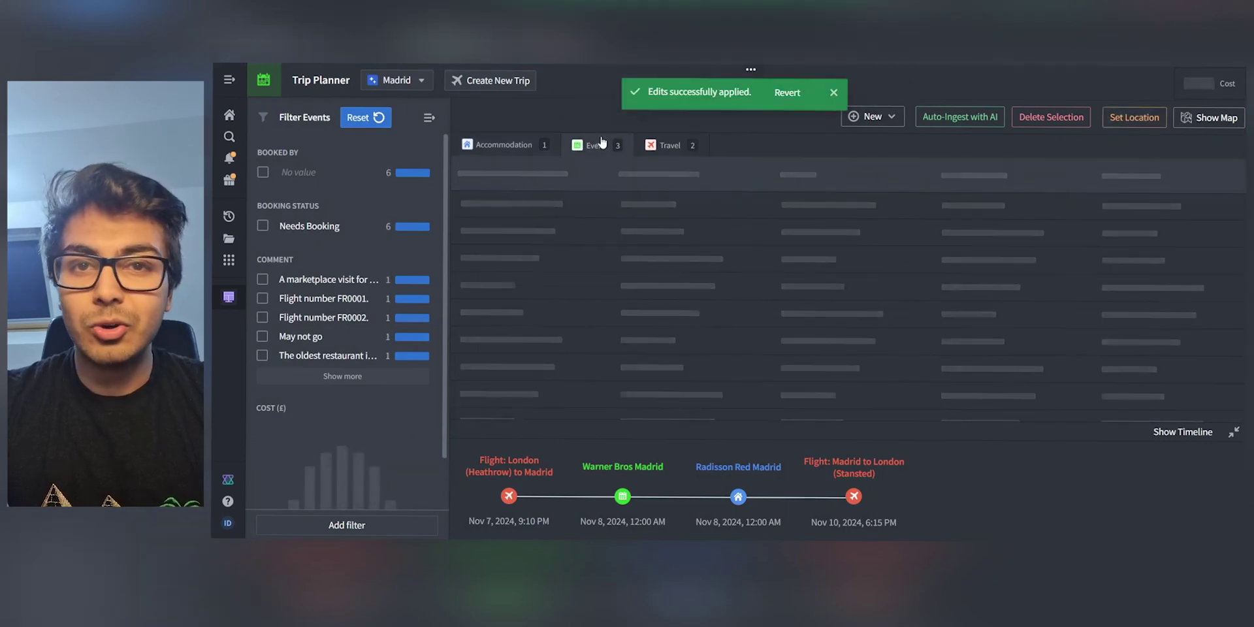
Auto-set map locations for all trip events and for both flights.
click(579, 147)
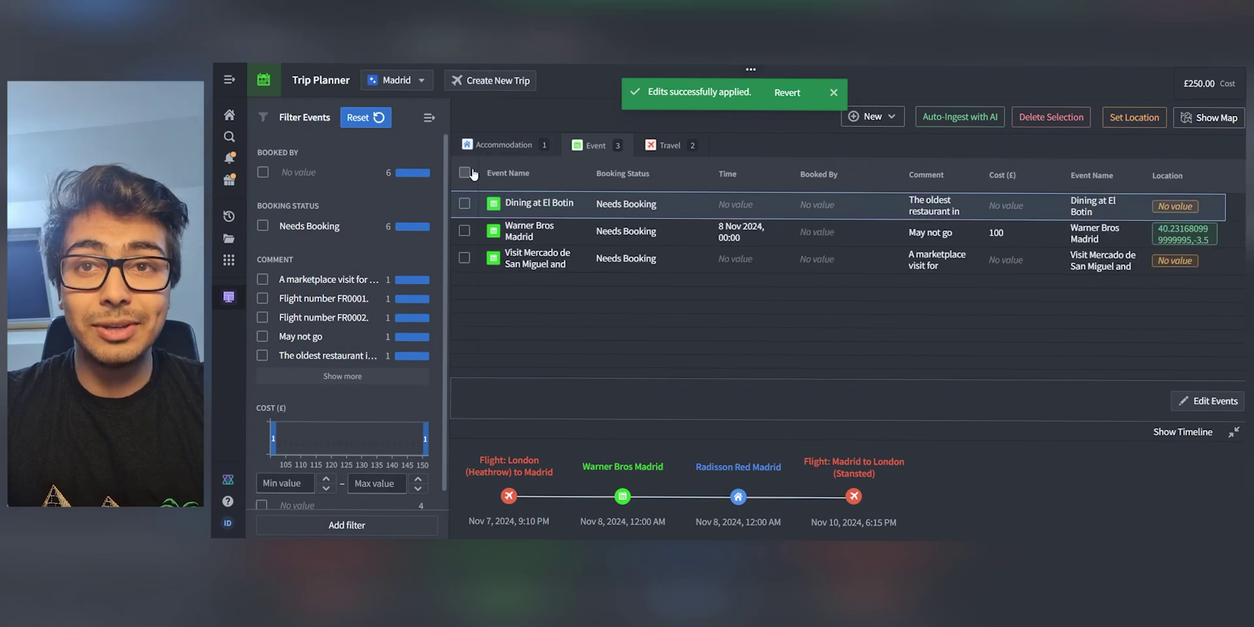
click(1135, 118)
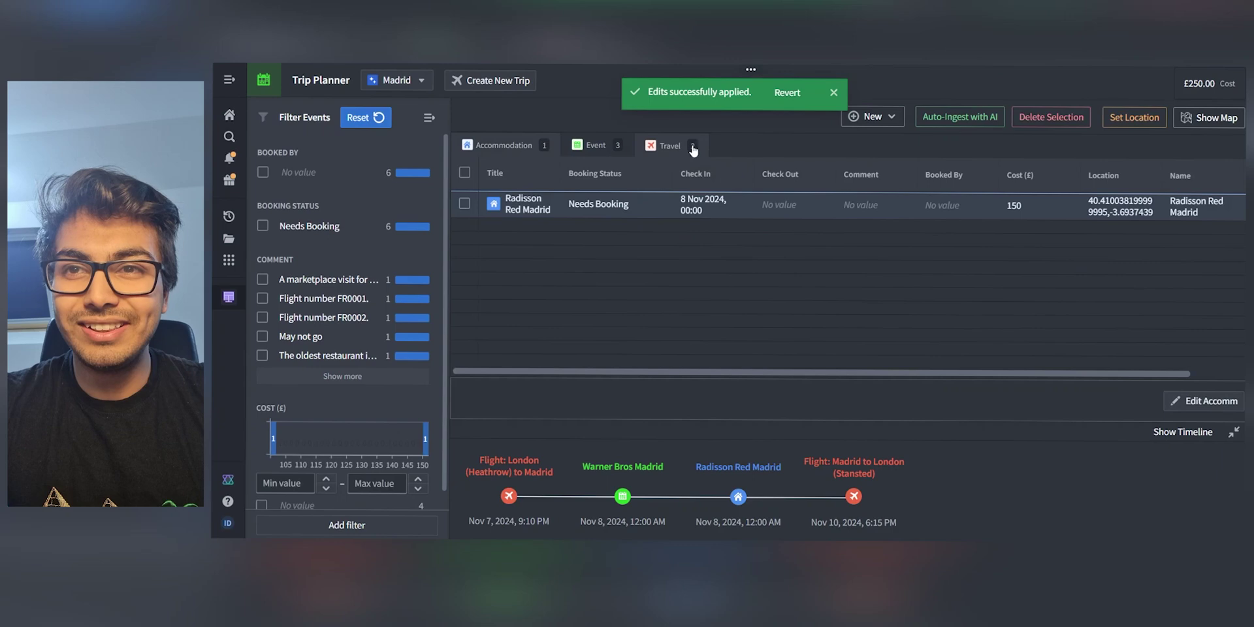
click(692, 146)
click(465, 173)
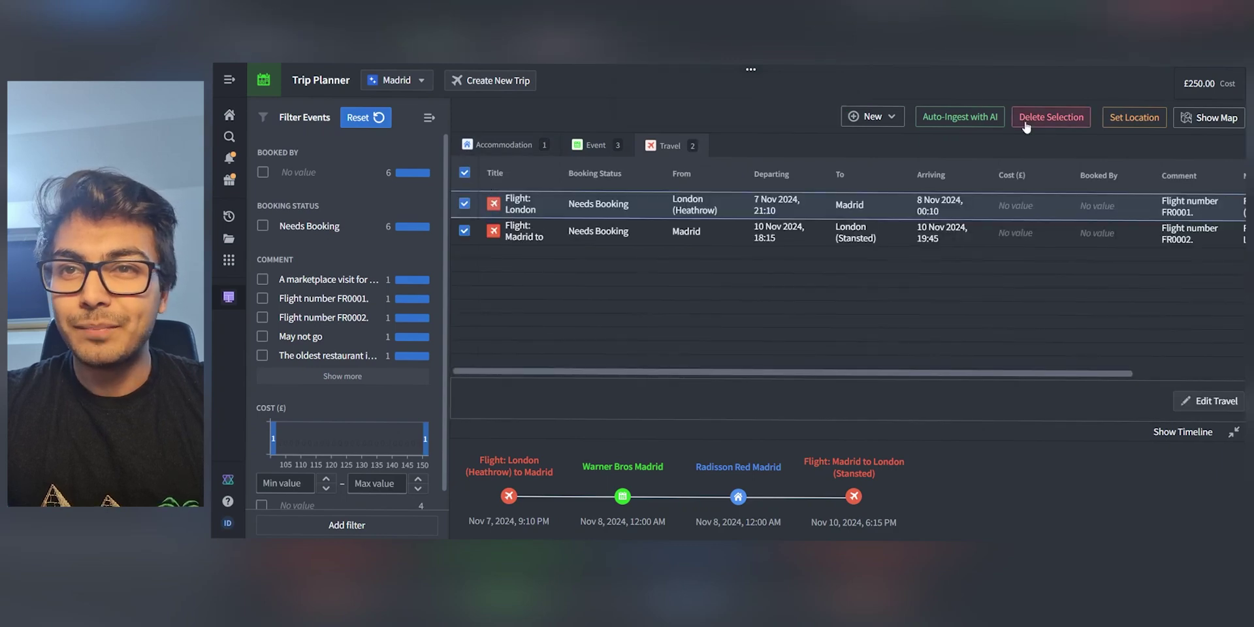
click(1111, 119)
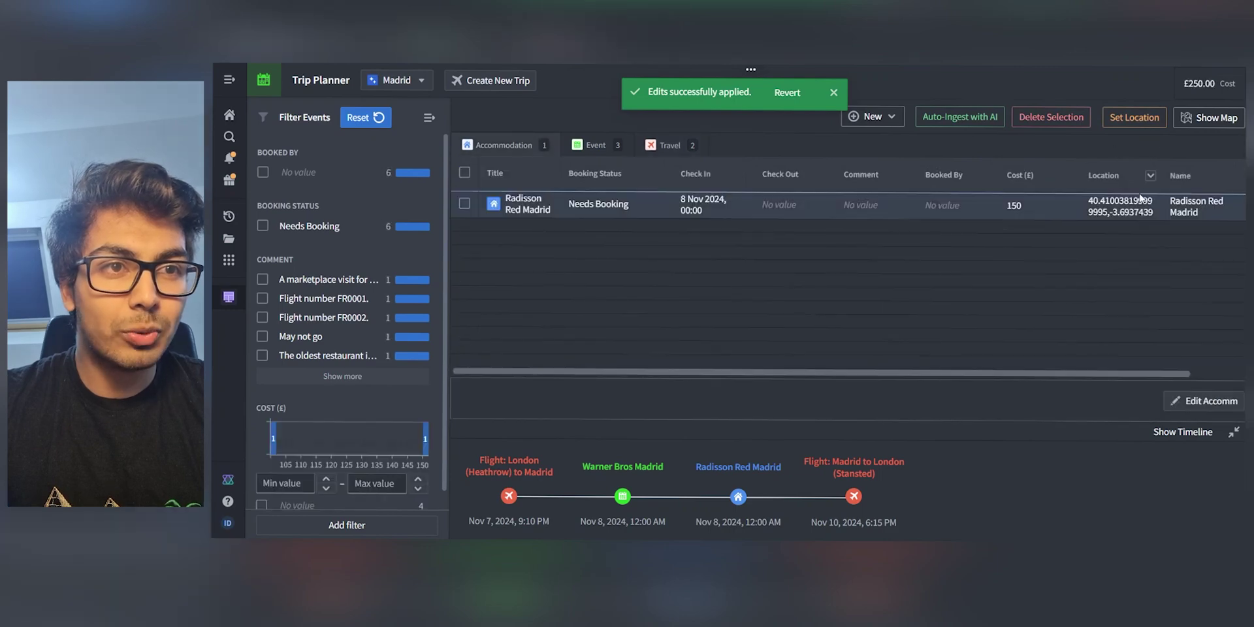
Open the trip map and pan from southern England down to France and Spain.
click(1196, 119)
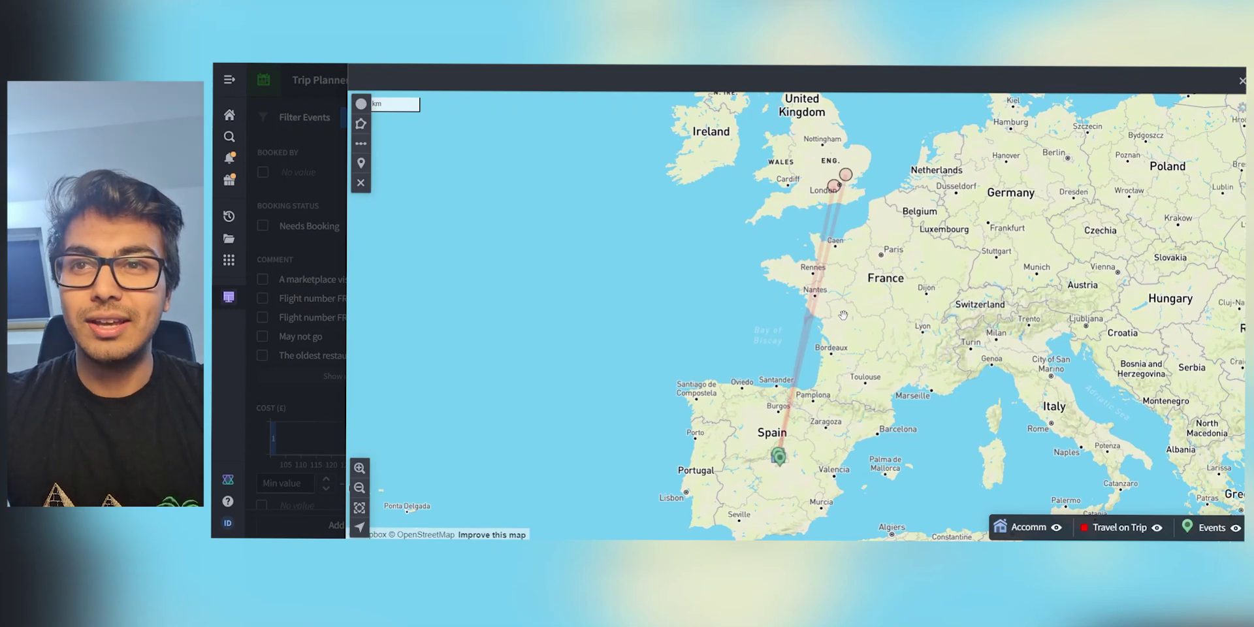
scroll(843, 315, down, 1)
drag(865, 214, 859, 287)
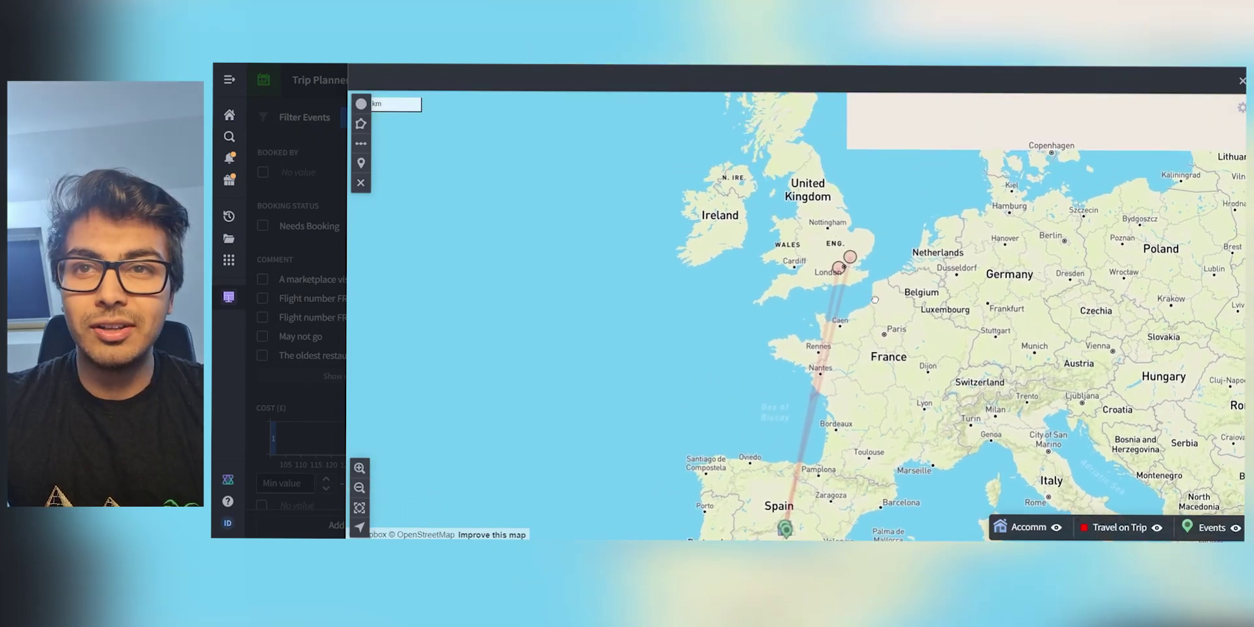
scroll(859, 284, up, 2)
scroll(858, 281, up, 3)
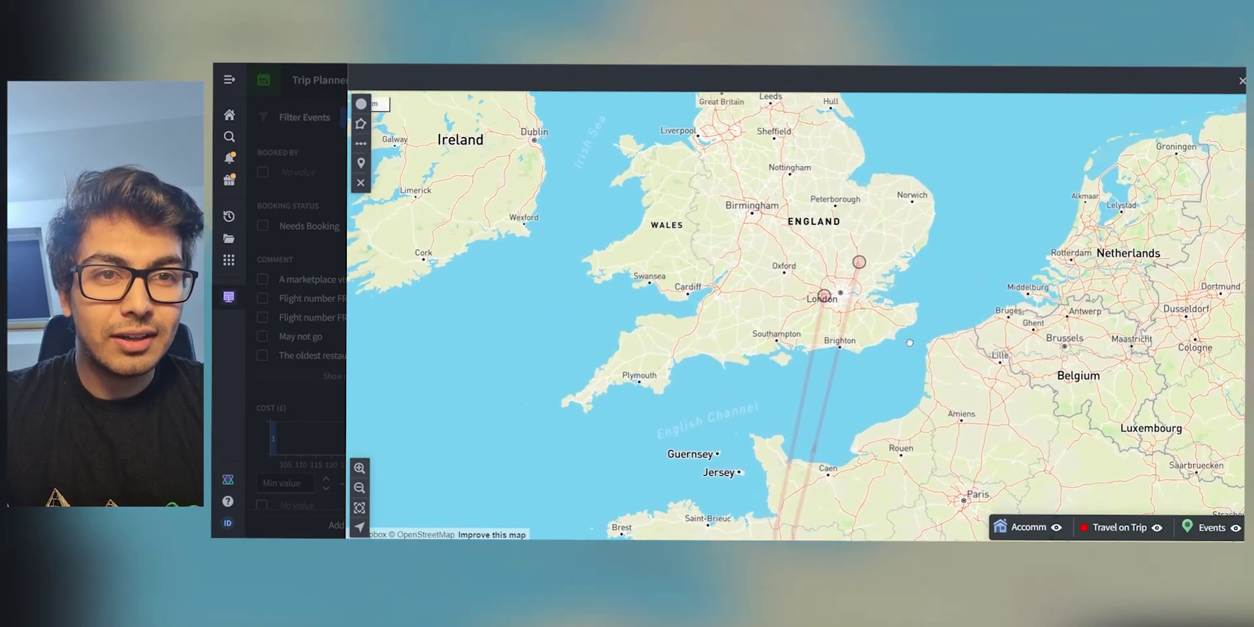
drag(808, 218, 815, 253)
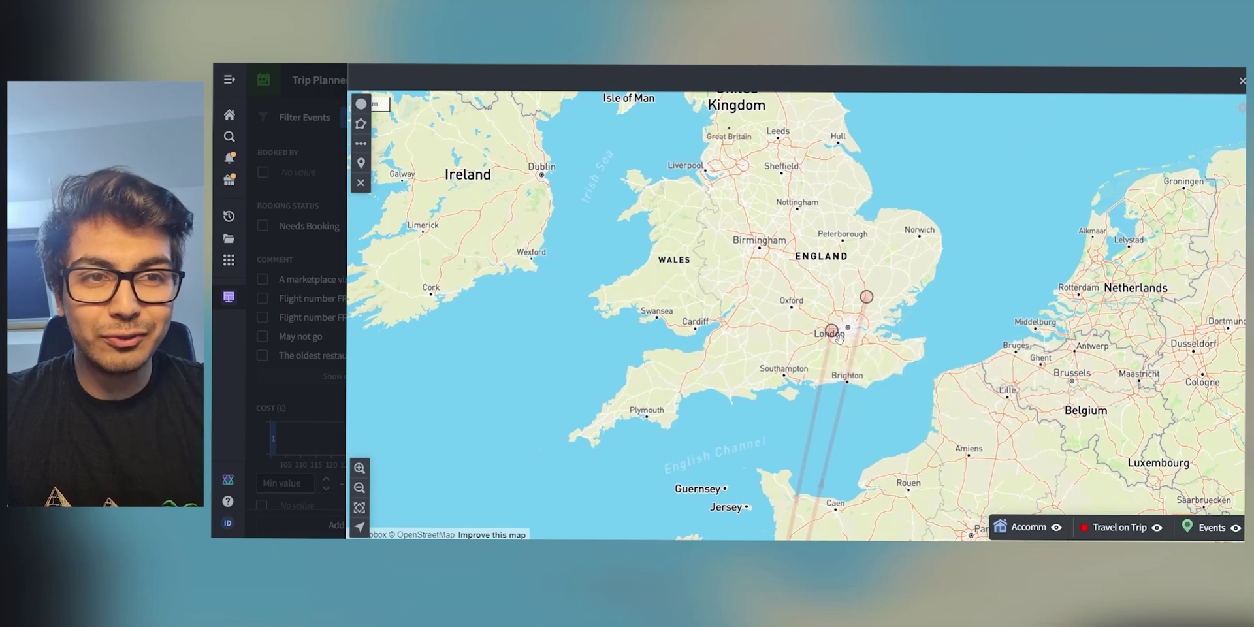
mouse_move(844, 322)
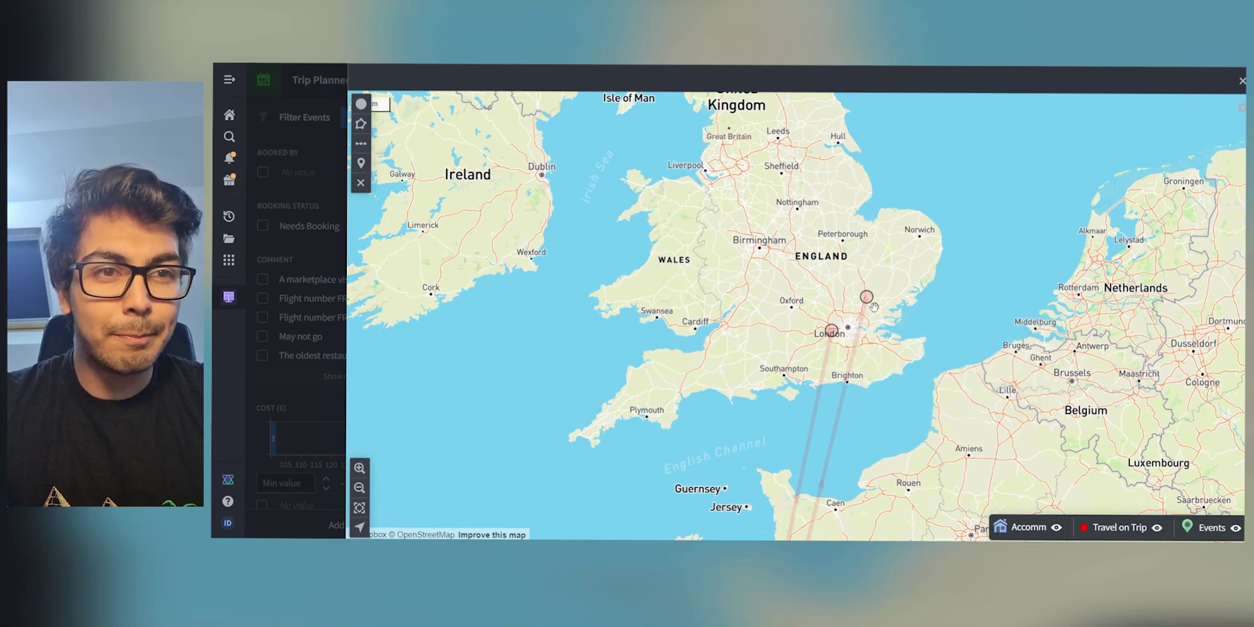
scroll(914, 435, down, 1)
scroll(914, 436, down, 3)
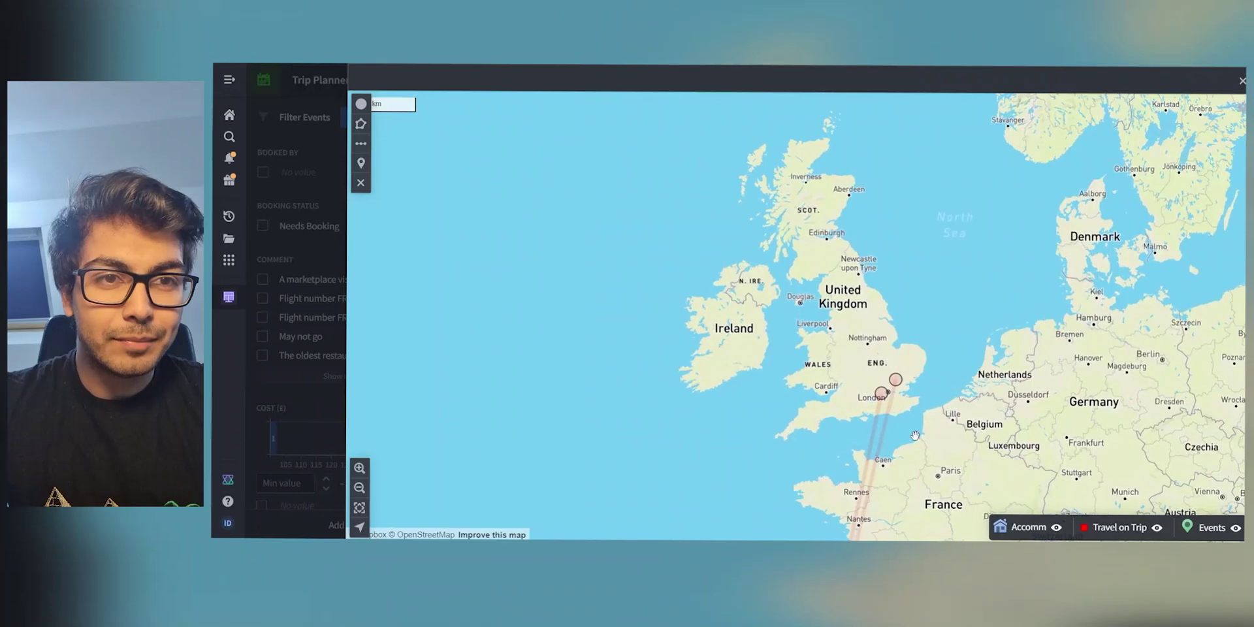
drag(914, 435, 938, 186)
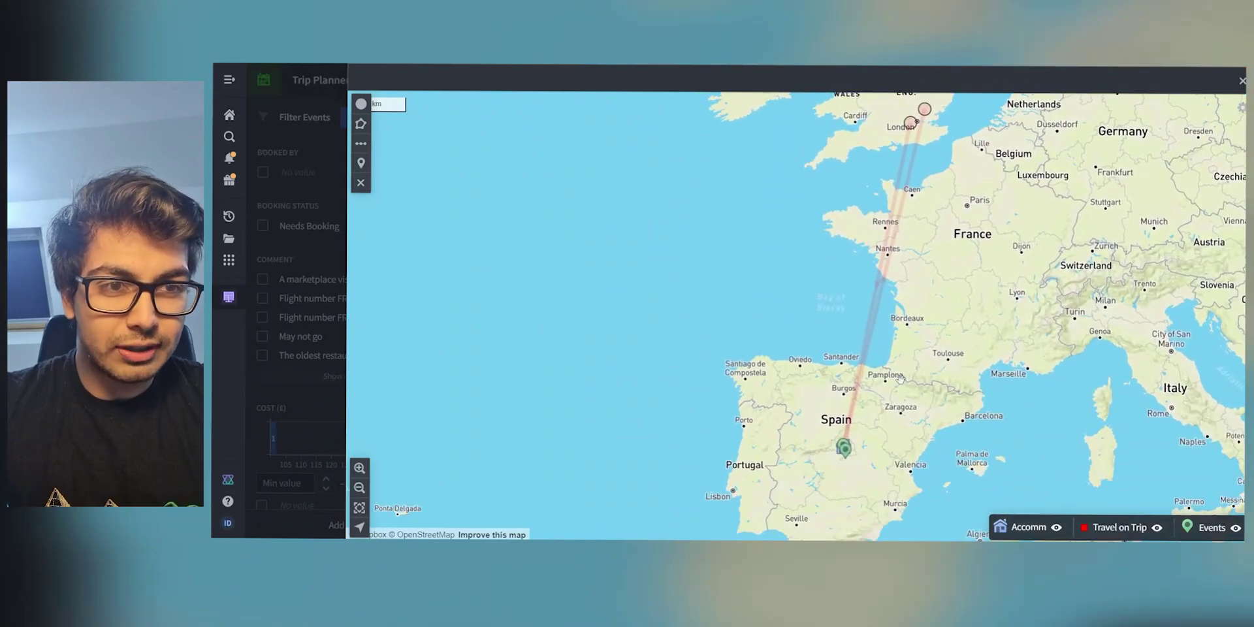
scroll(901, 378, up, 2)
Hide the Travel on Trip layer, check the Radisson Red Madrid marker, and close the map.
click(1157, 528)
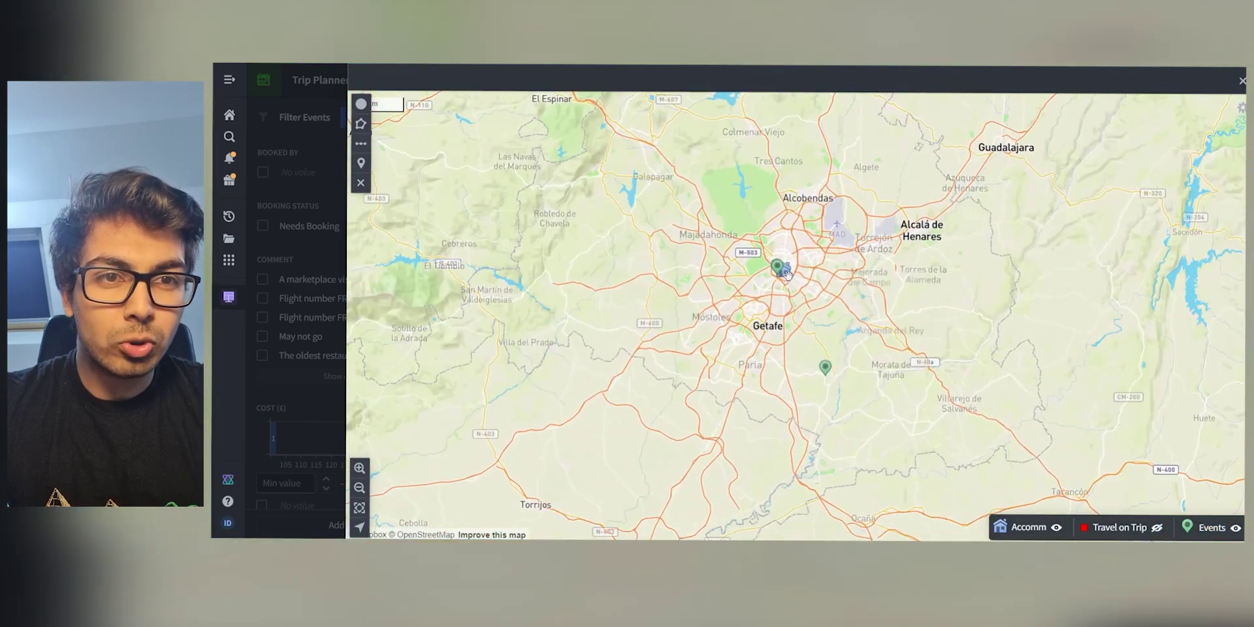
scroll(807, 326, up, 2)
scroll(807, 336, up, 2)
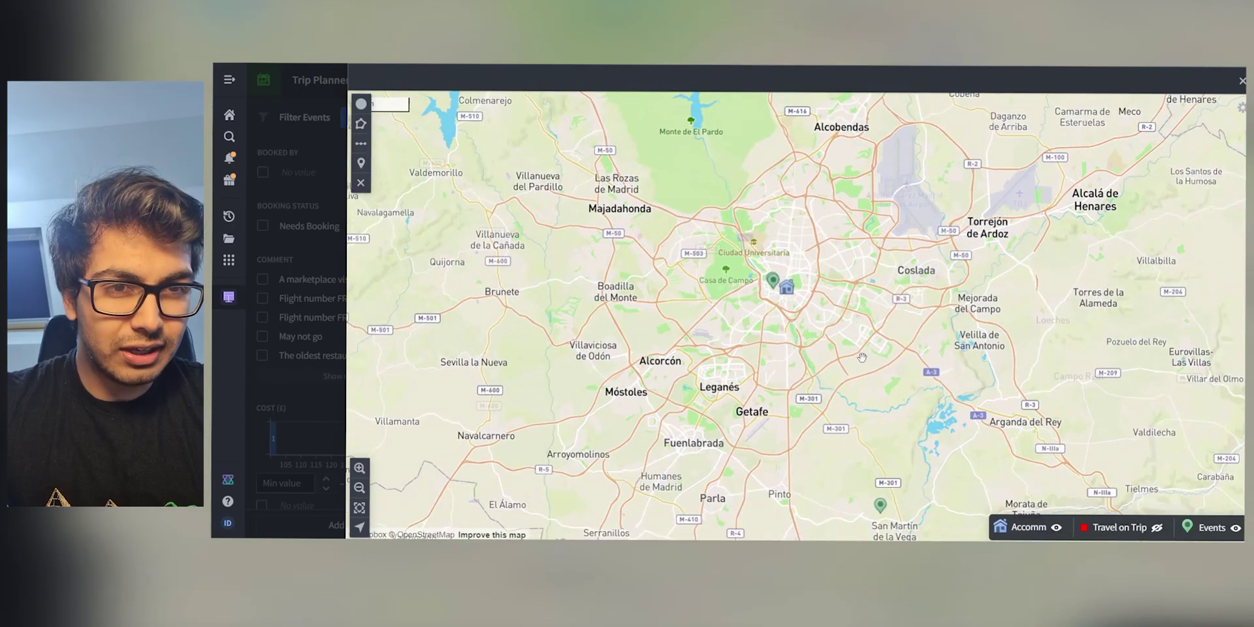
scroll(861, 356, down, 2)
mouse_move(866, 441)
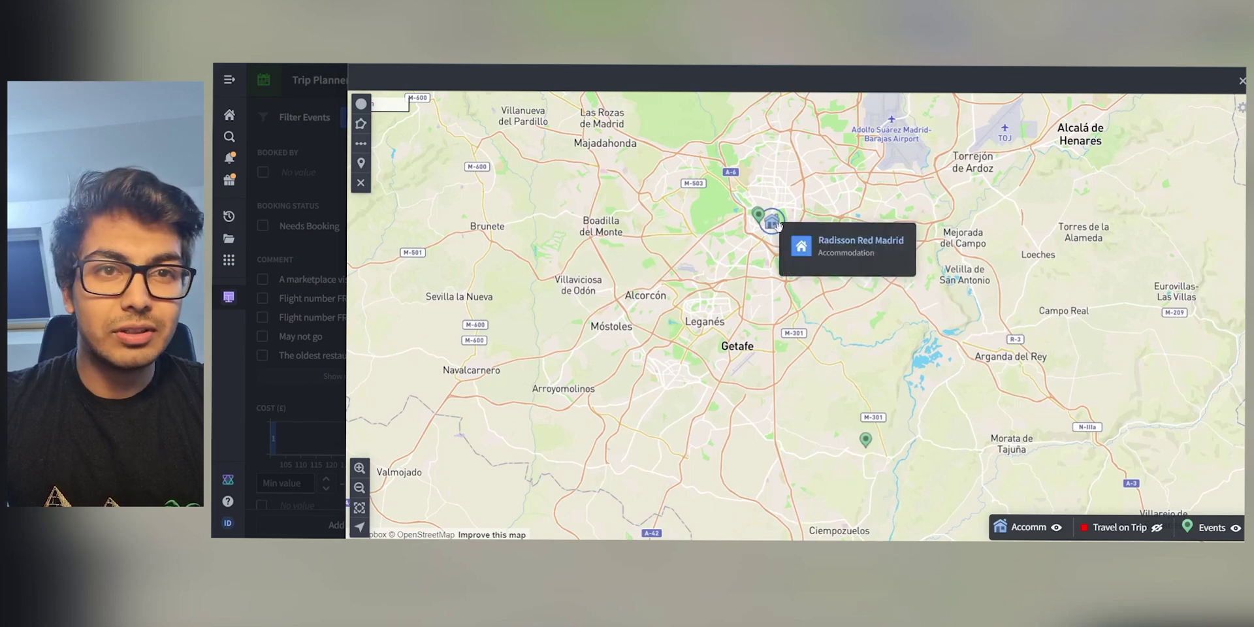
click(320, 265)
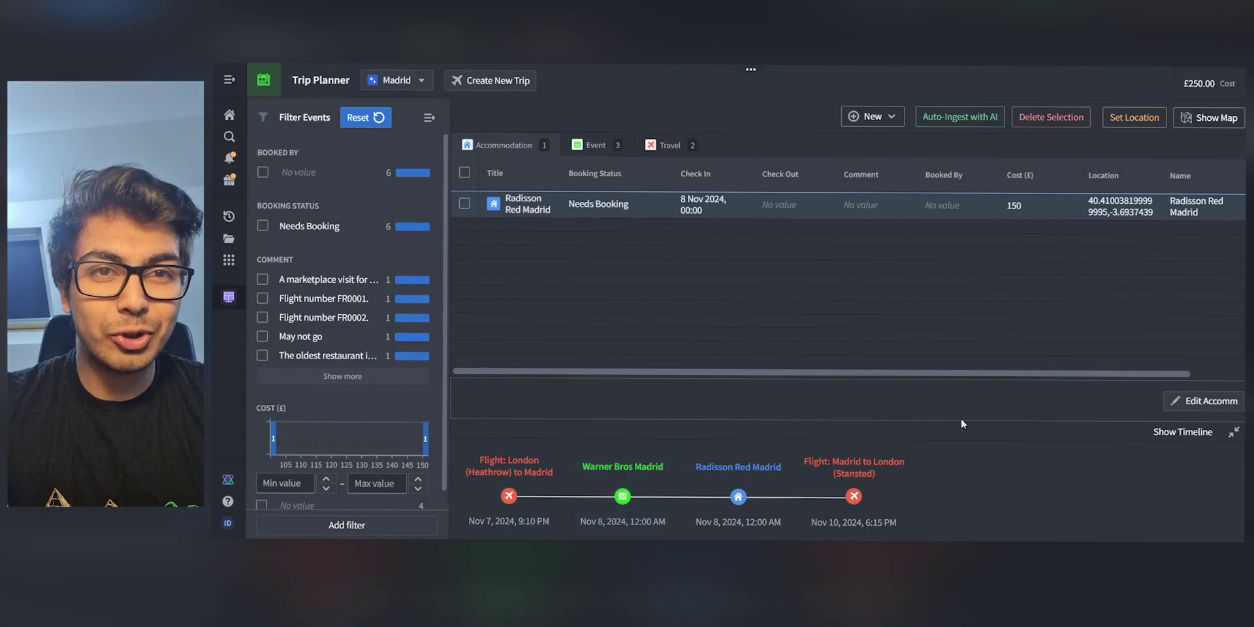
Change the Warner Bros Madrid event's date to 9 November 2024 and save it.
click(594, 150)
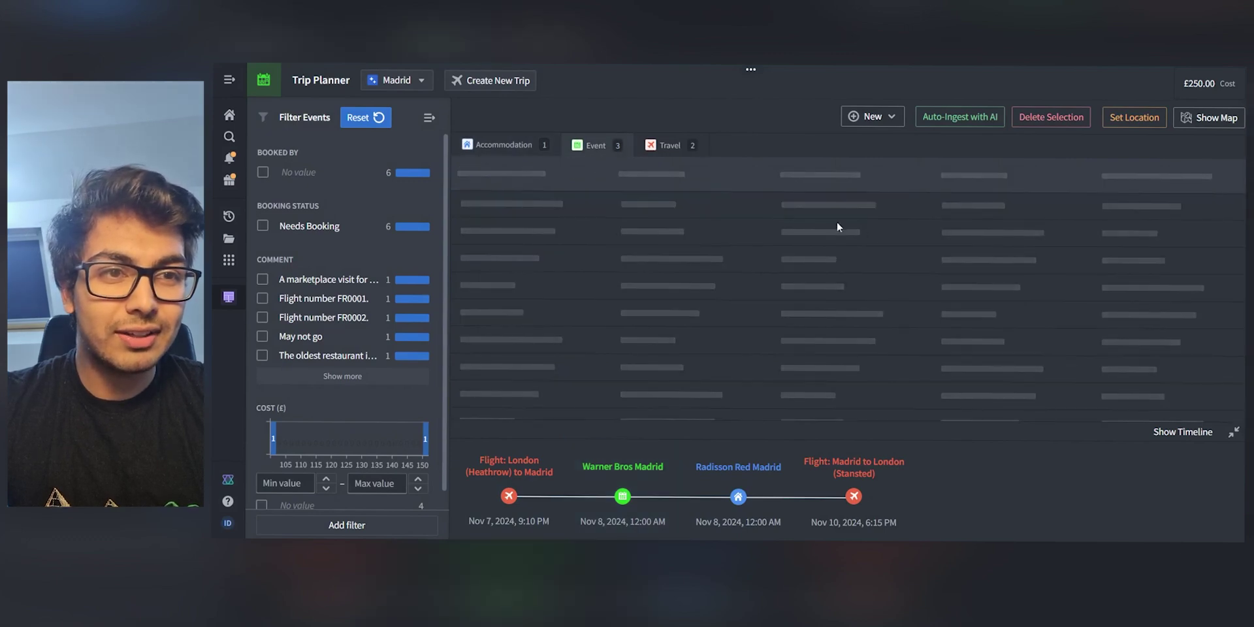
click(1205, 402)
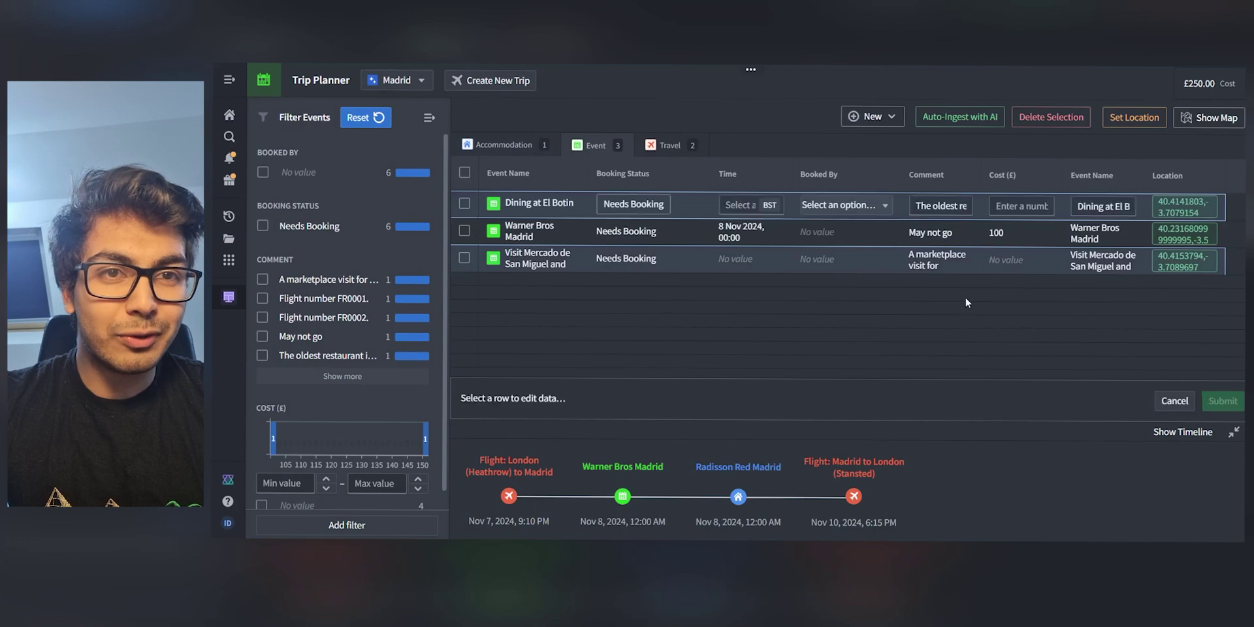
click(735, 236)
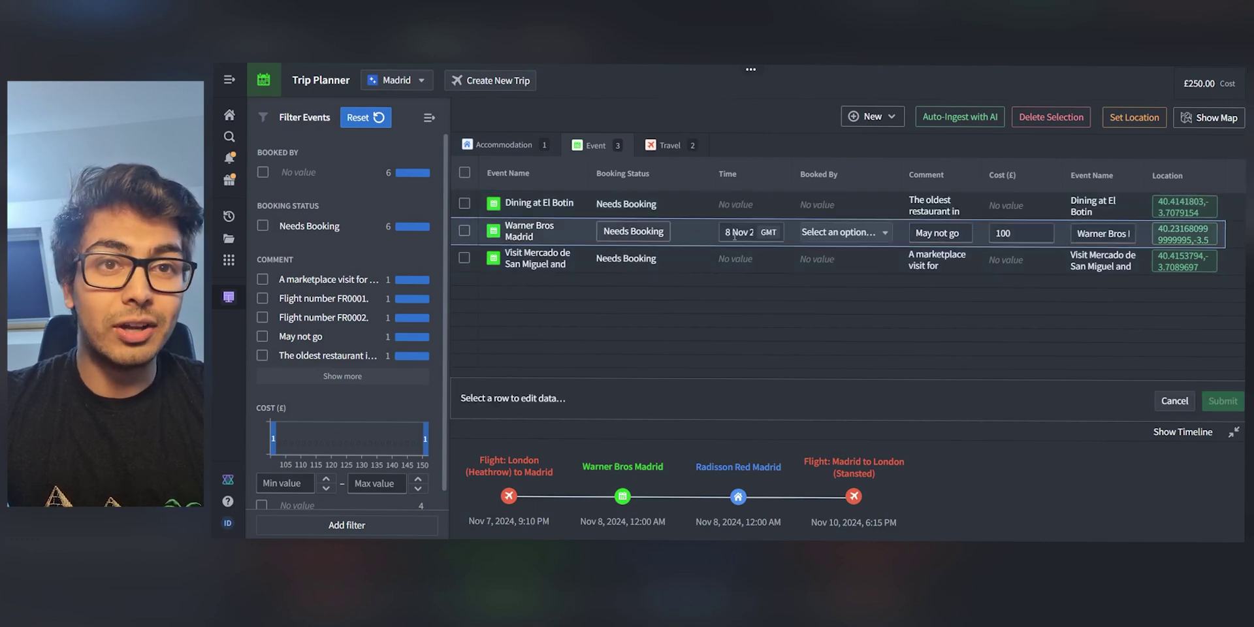
click(736, 229)
click(670, 204)
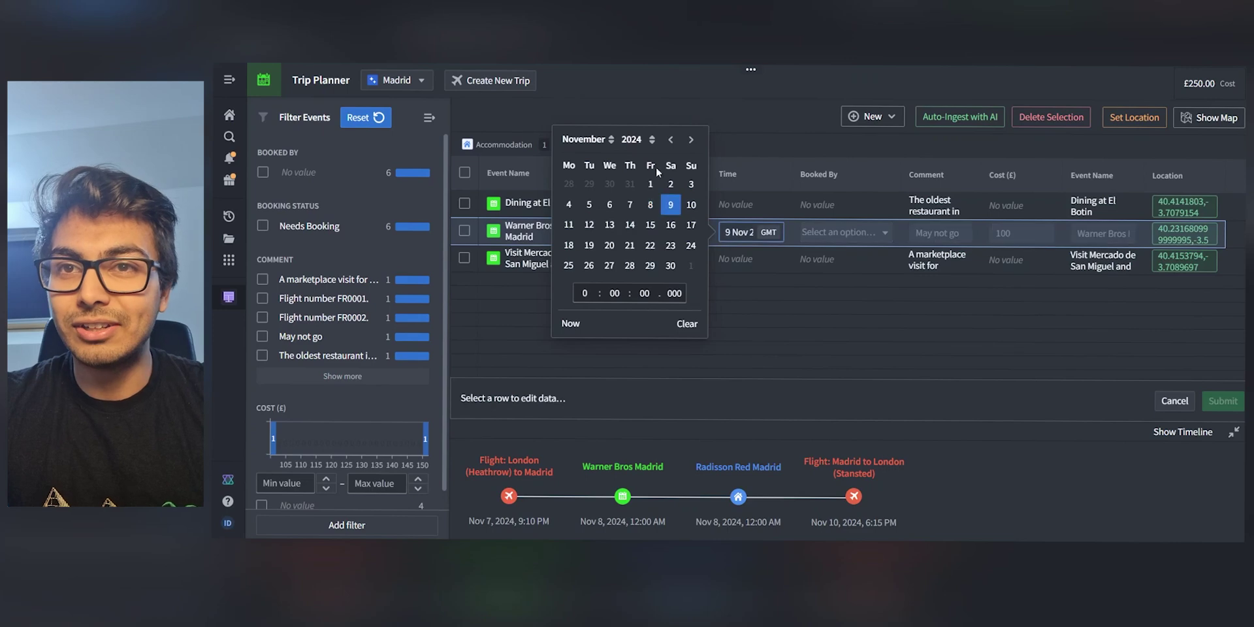
click(1222, 401)
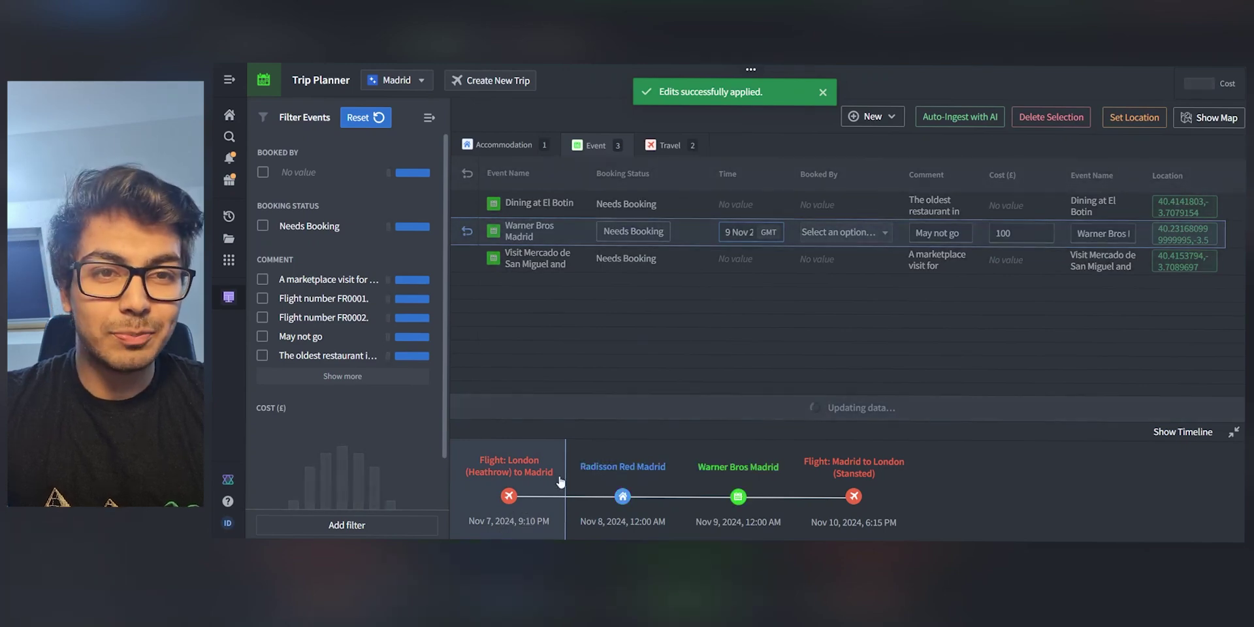
click(629, 520)
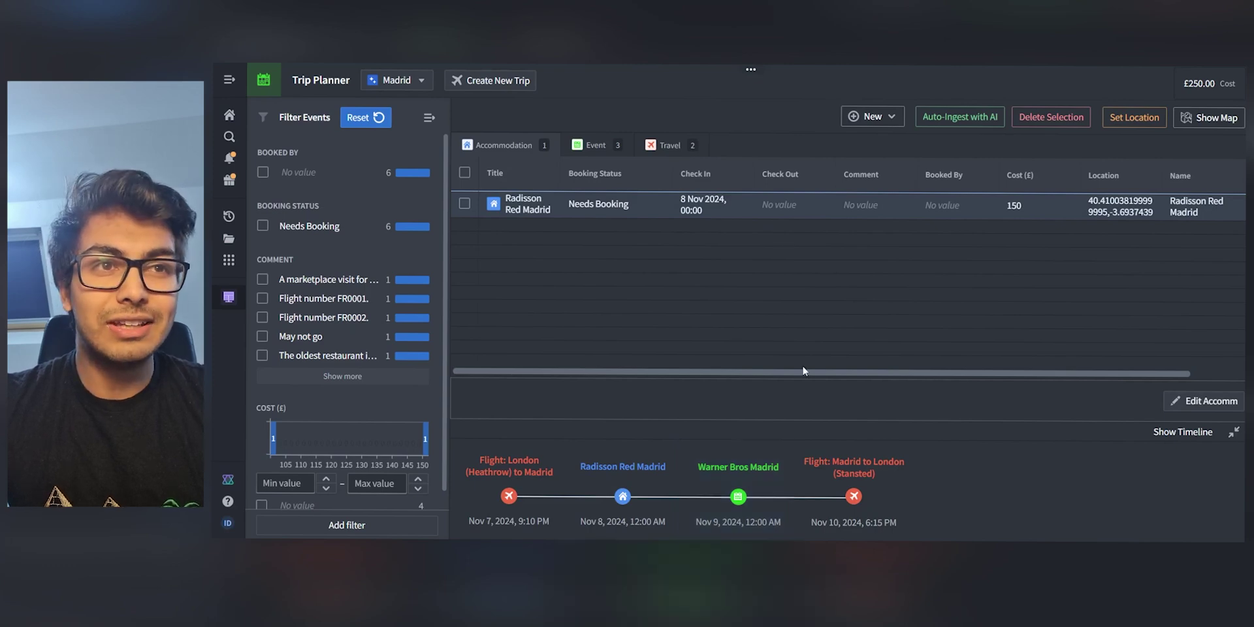
Highlight the £250.00 trip total, then show the trip's two flight records.
scroll(985, 191, right, 2)
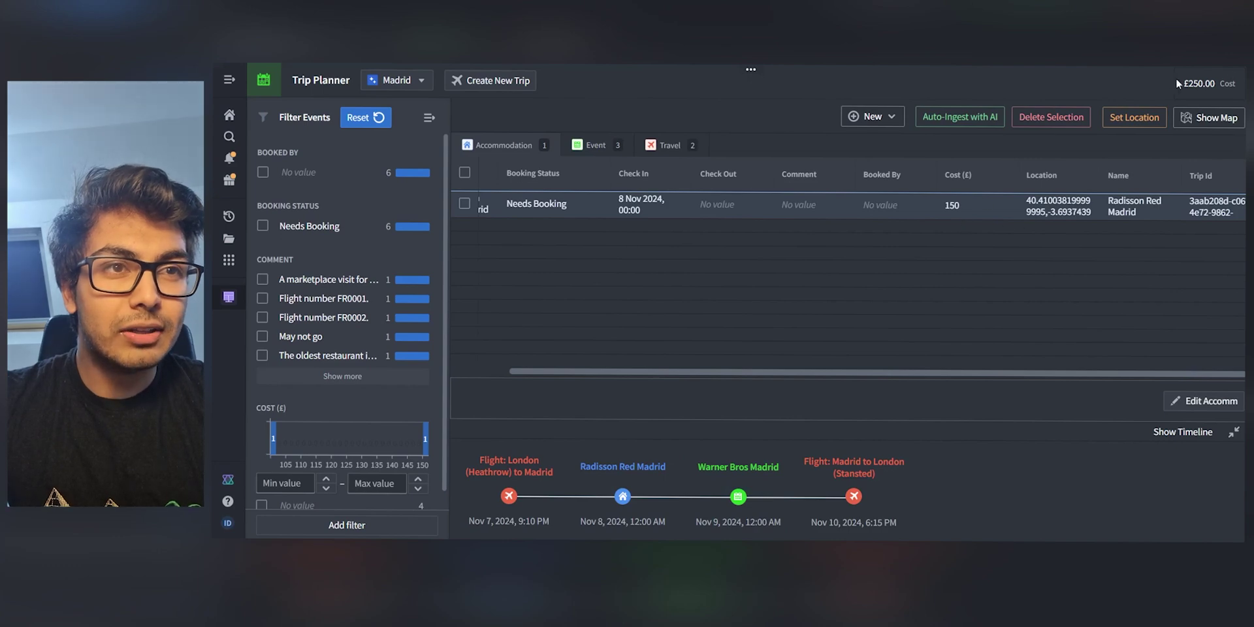
drag(1180, 83, 1237, 84)
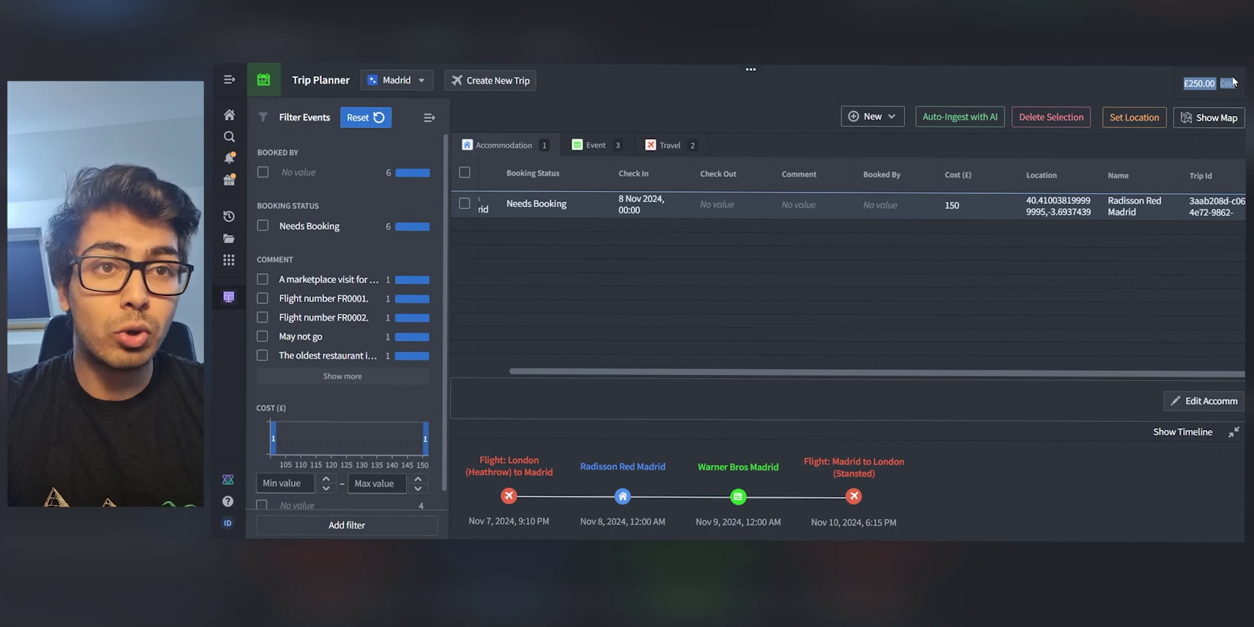
scroll(1014, 256, left, 1)
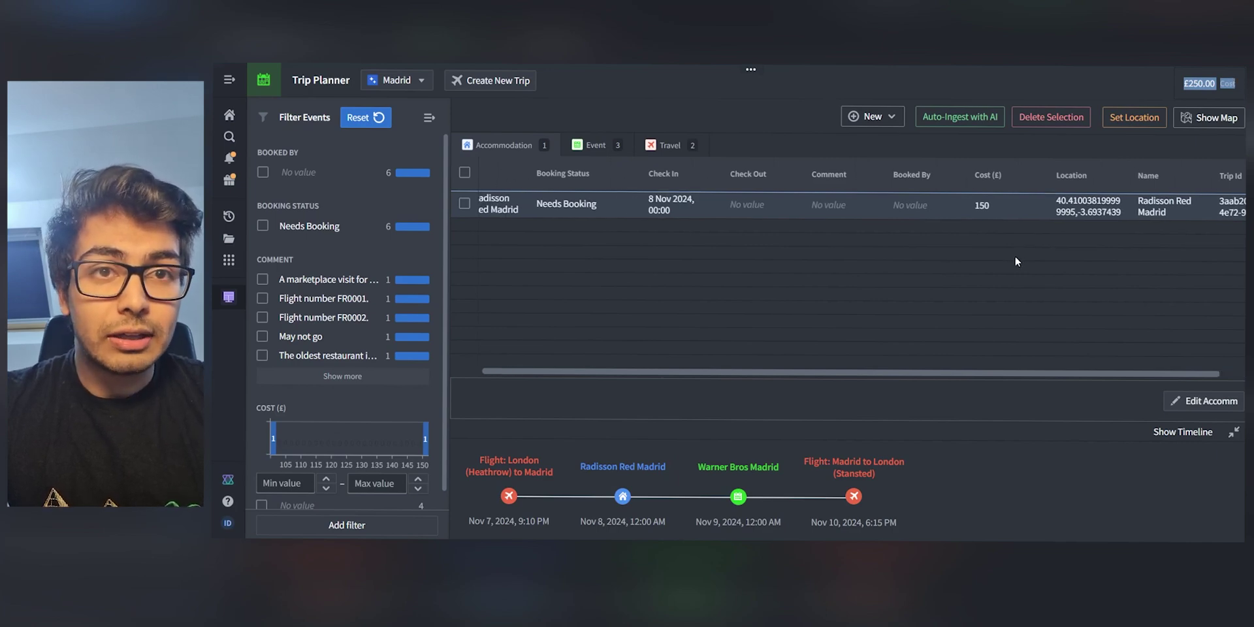
click(663, 146)
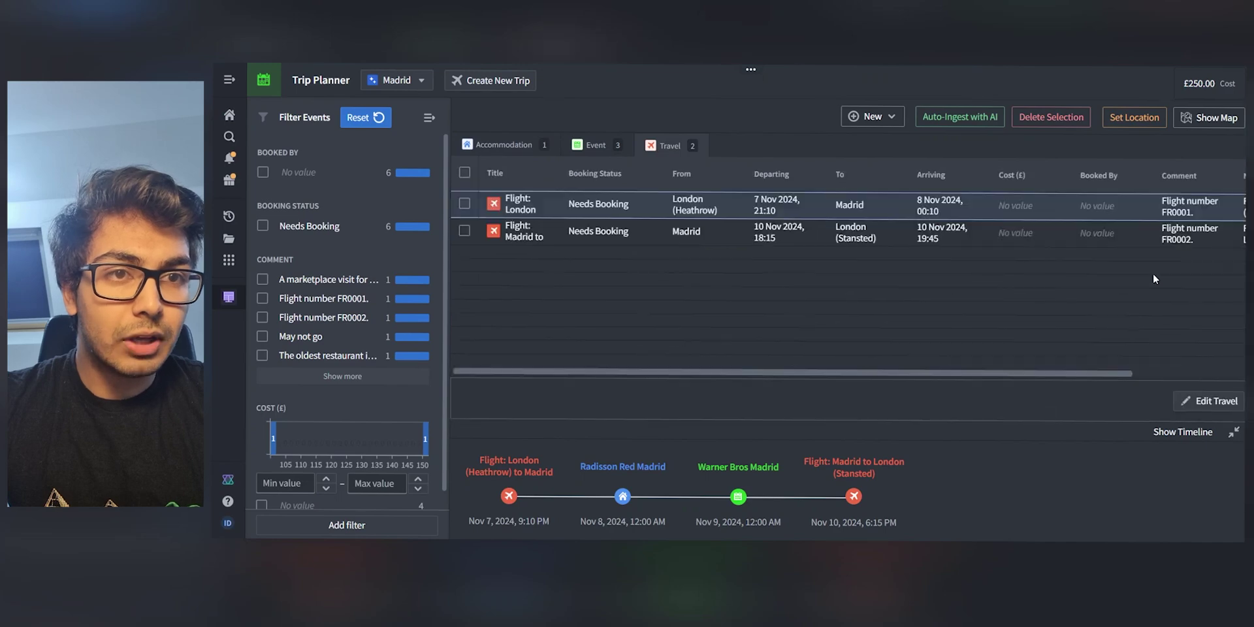
Enter 150 as the Heathrow–Madrid flight cost and submit, making the trip total £400.00.
click(1206, 400)
click(1018, 206)
click(1022, 206)
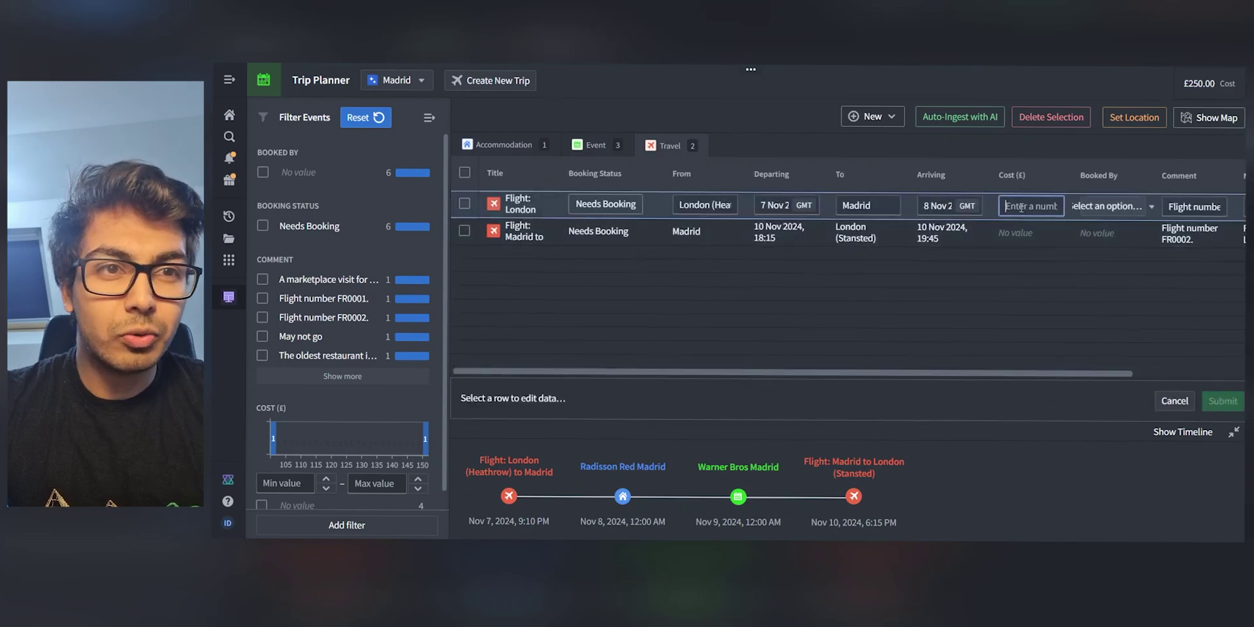
text(150)
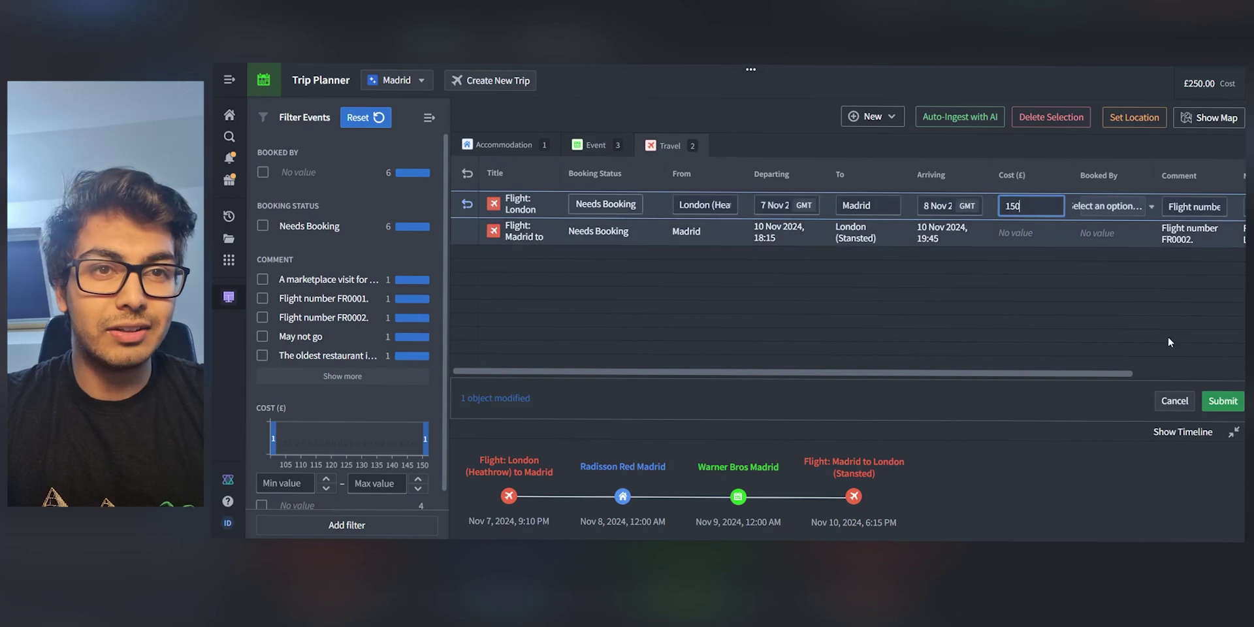
click(1213, 402)
click(869, 331)
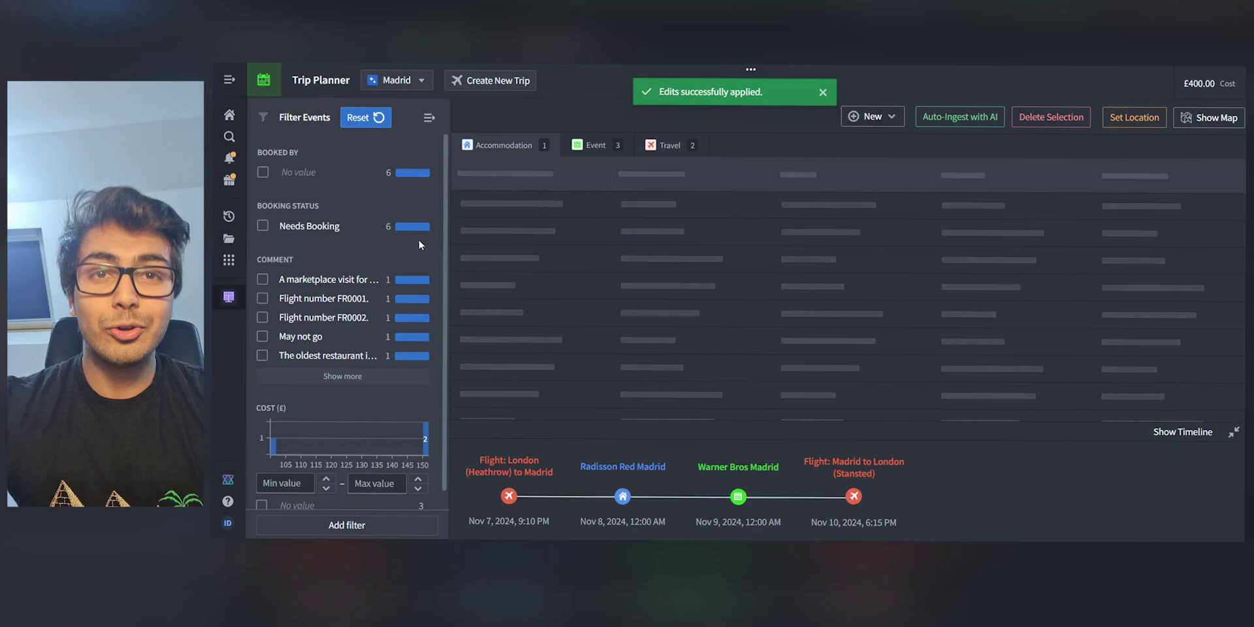
Filter the trip to Needs Booking items and check their locations on the map.
click(262, 225)
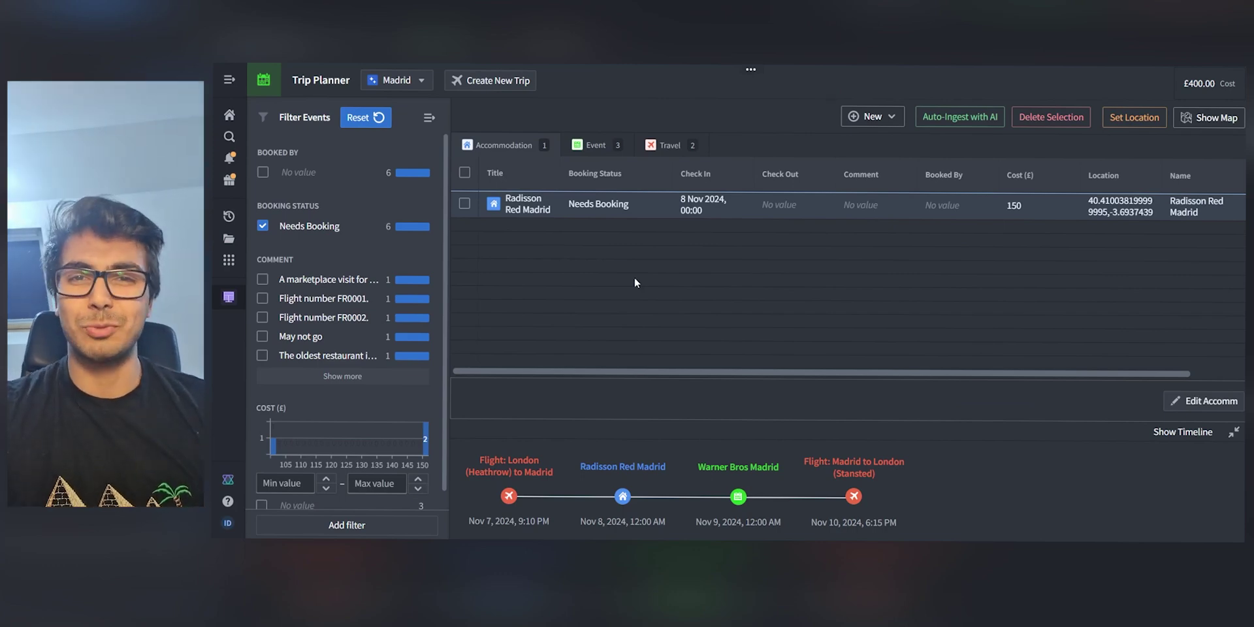
click(1205, 115)
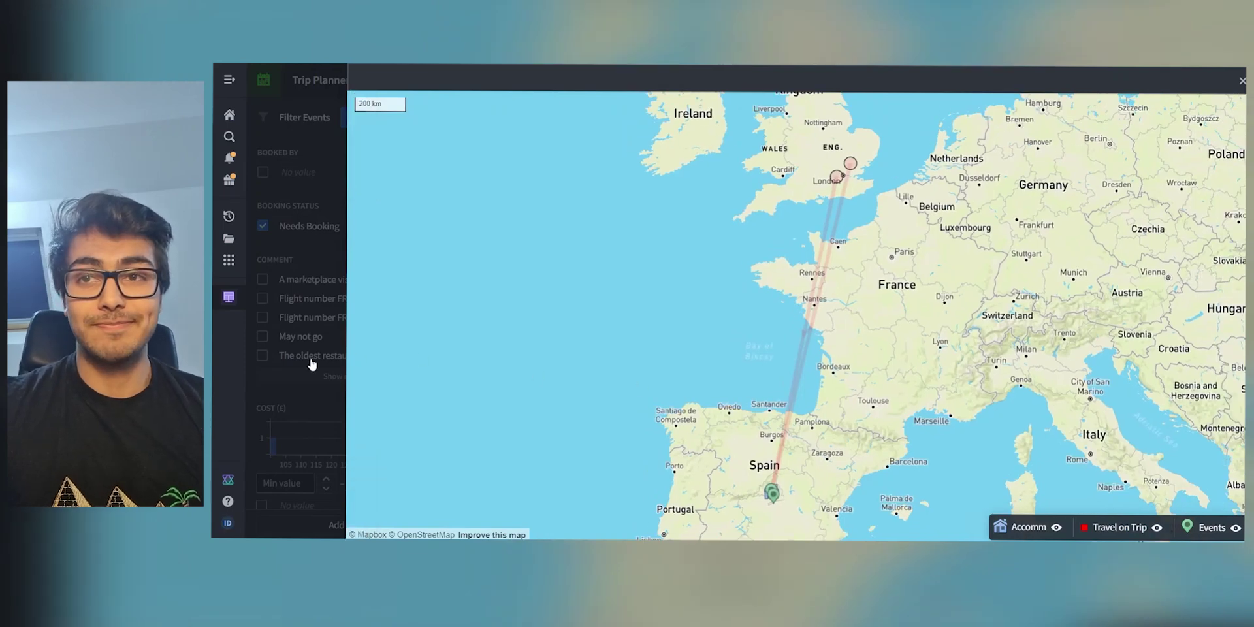
click(283, 346)
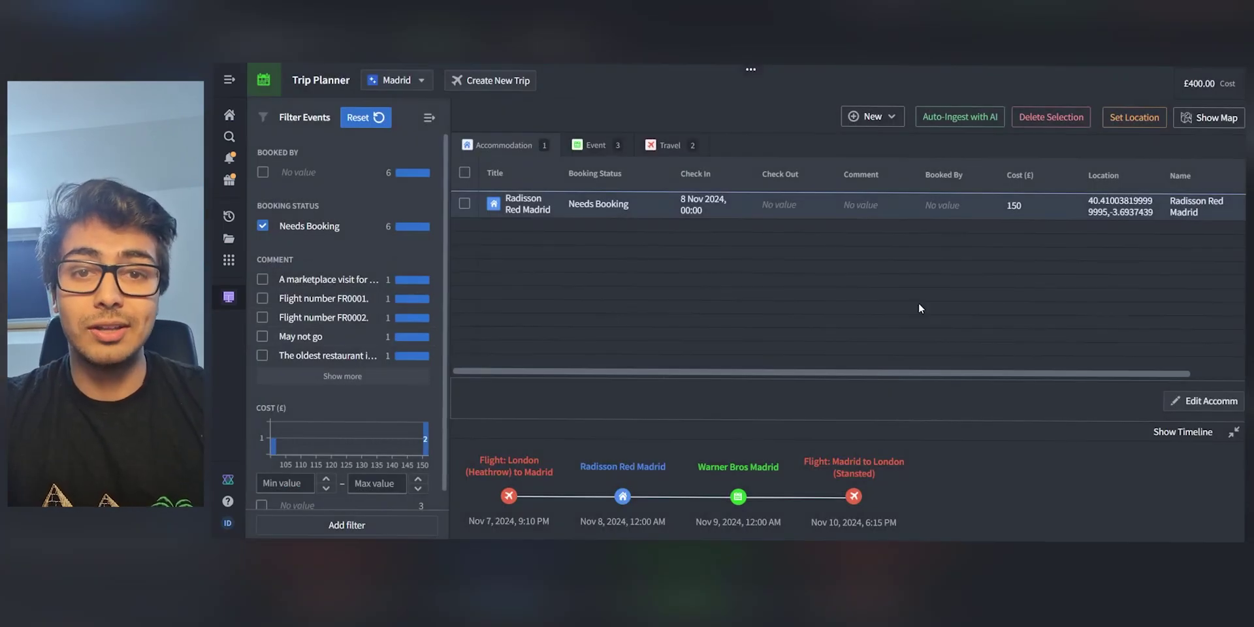